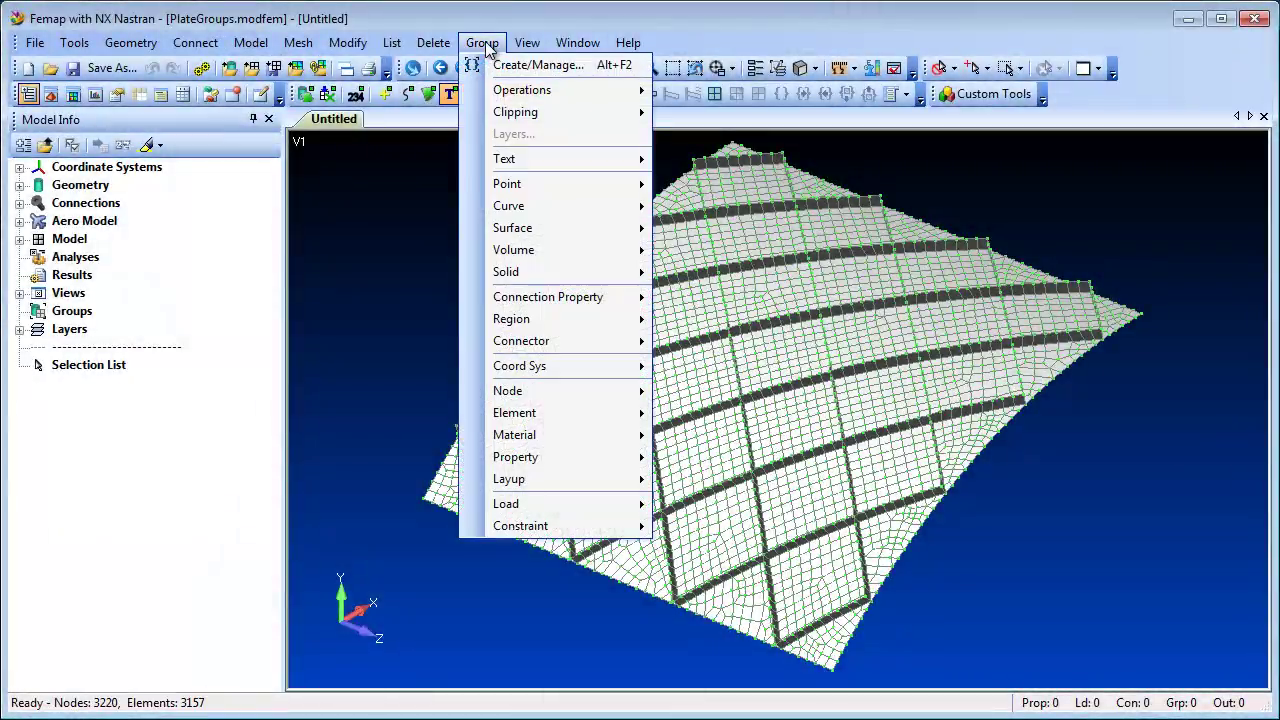
- Generate groups from all elements' model segments, adding NonManifold Edges to the Planar, Property ID, 20° breaks
mouse_move(568, 98)
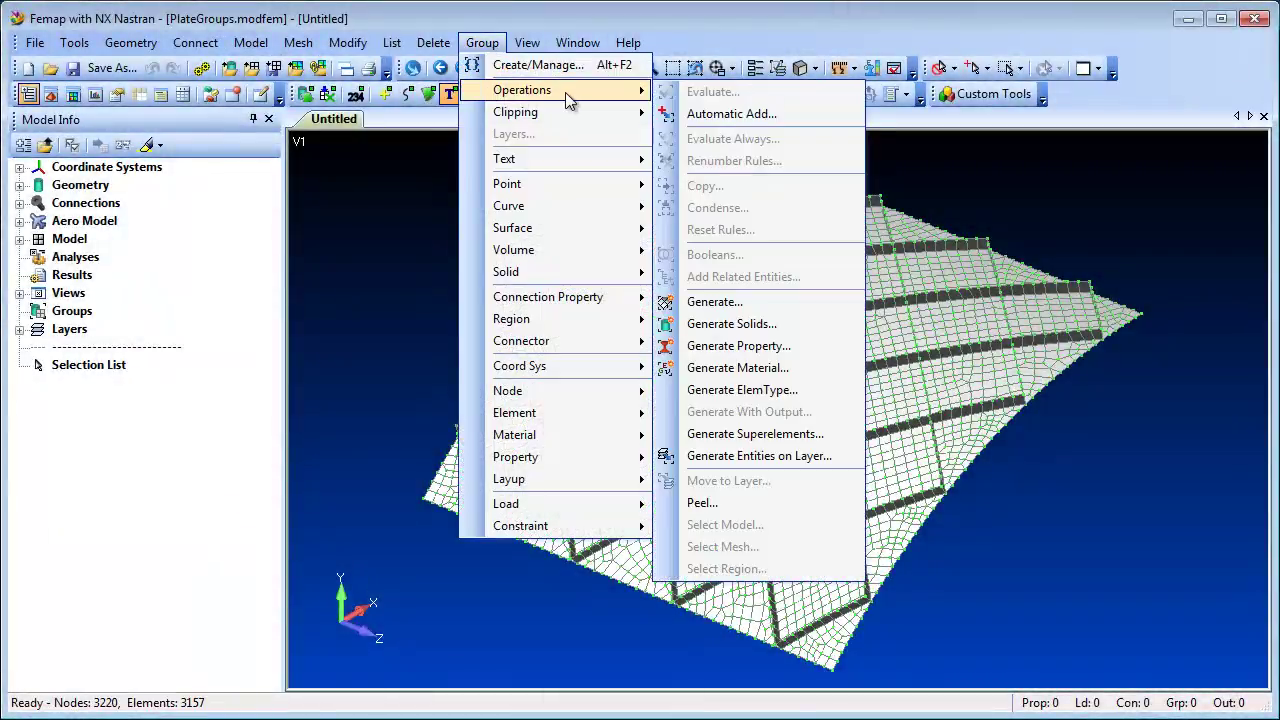
left_click(755, 301)
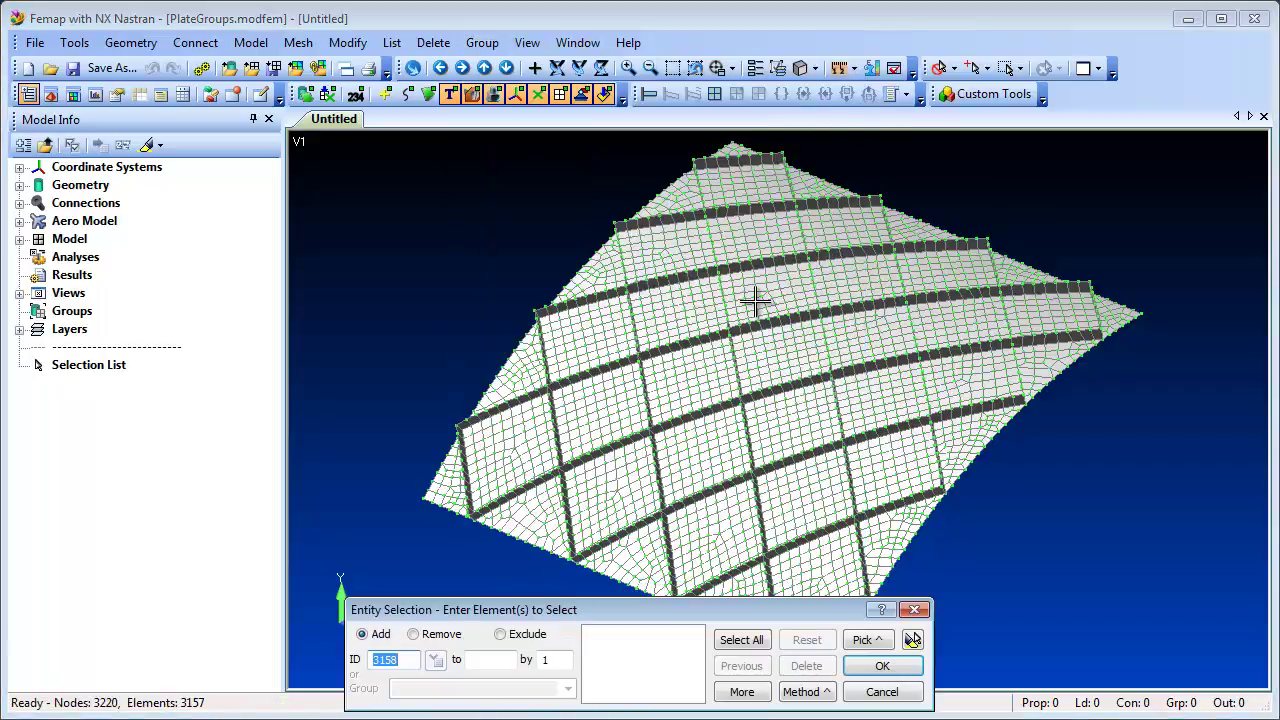
left_click(741, 640)
left_click(880, 666)
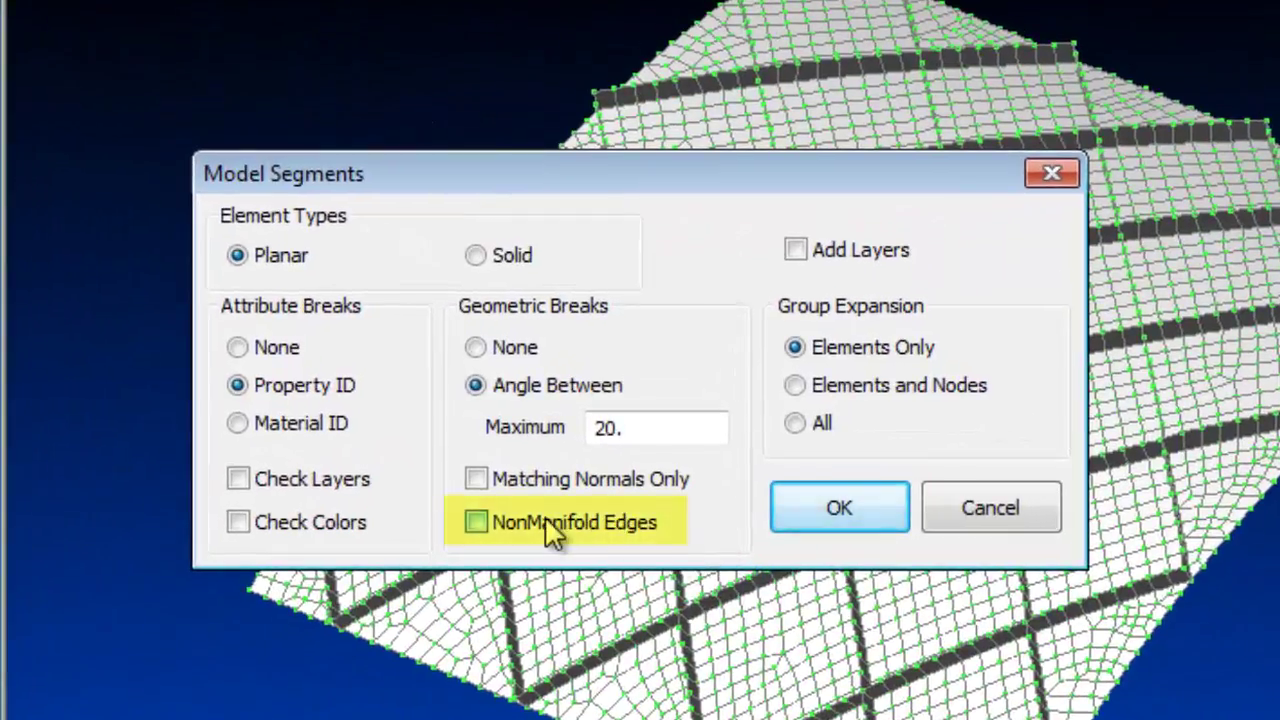
left_click(545, 516)
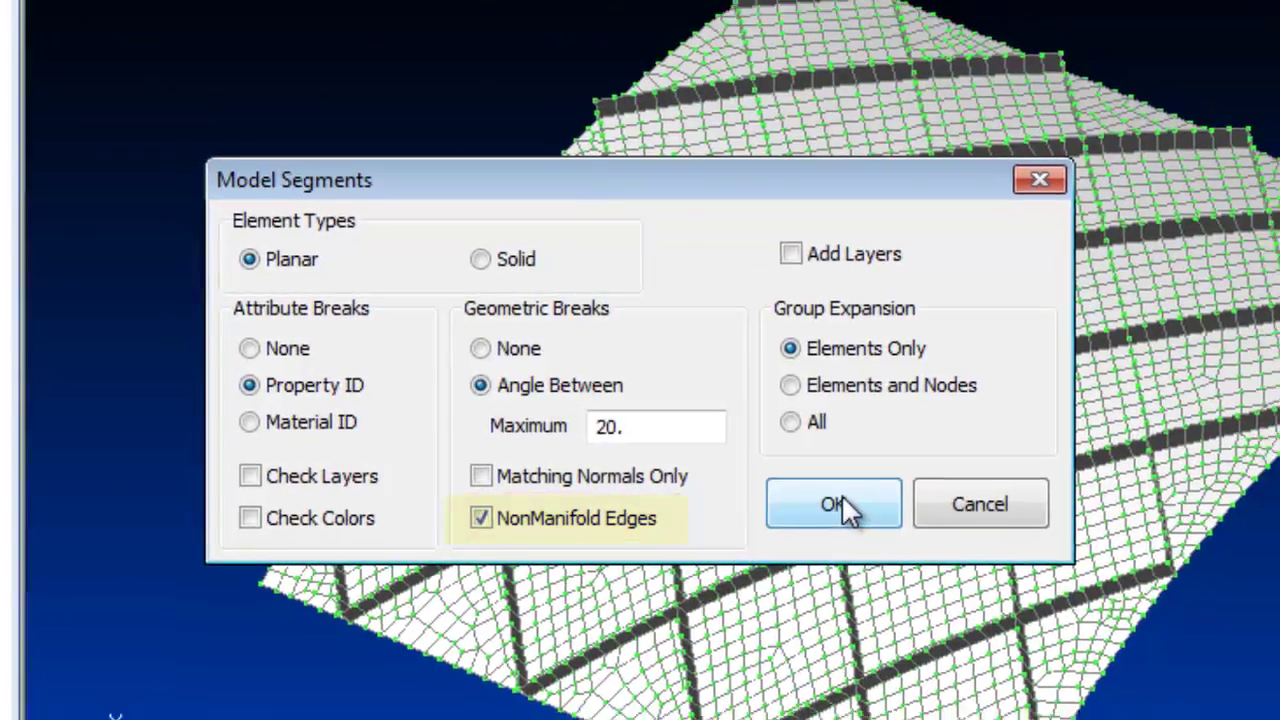
left_click(840, 508)
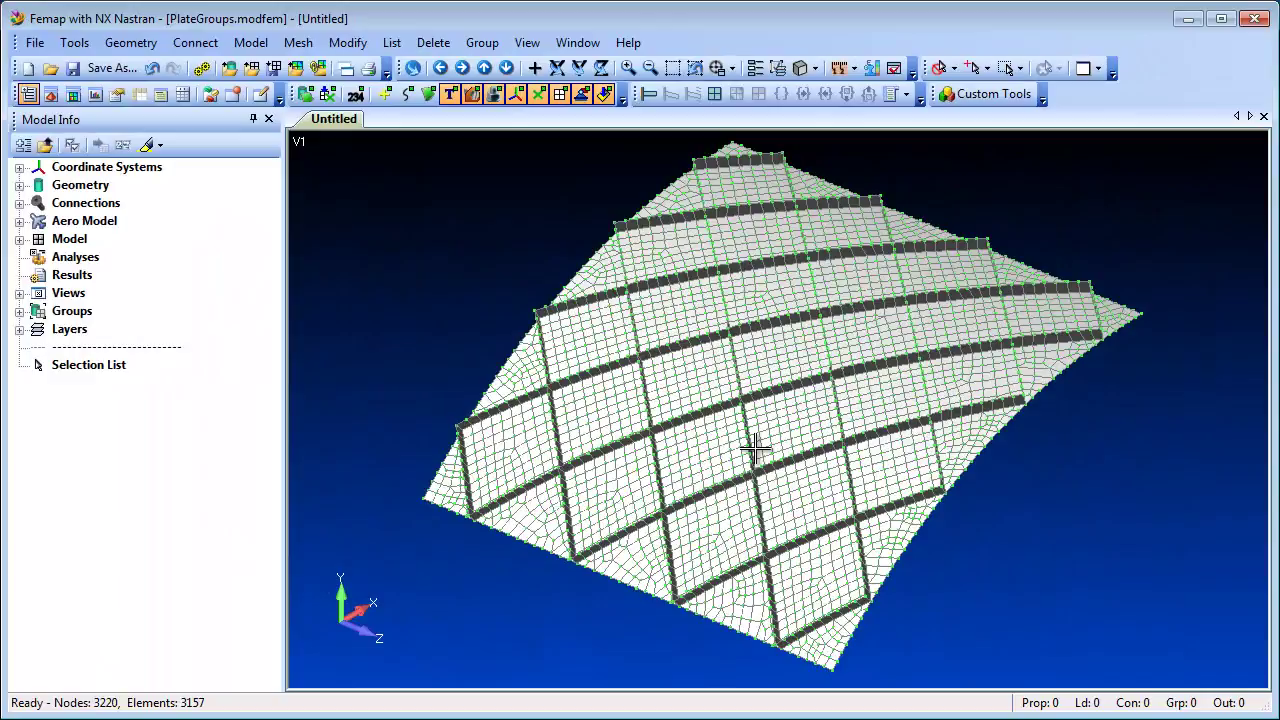
- Recolour all elements using Random Multiple Colors By Group so each group differs
left_click(18, 312)
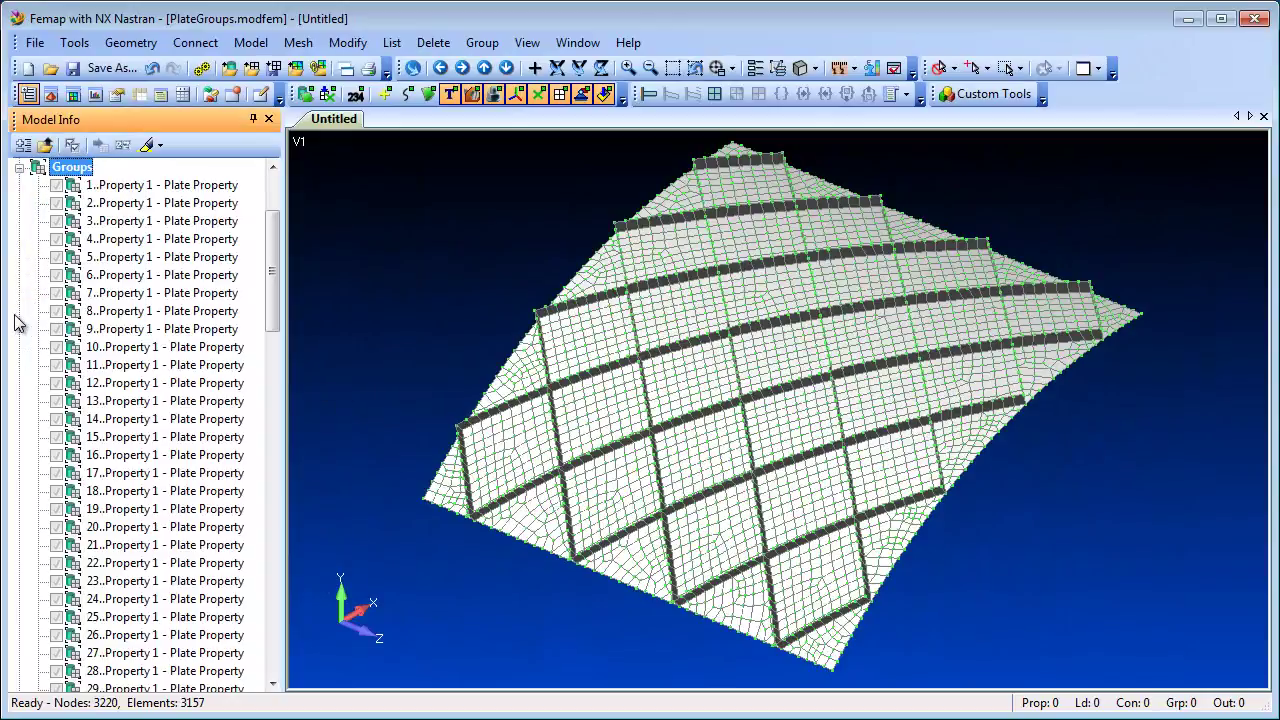
left_click(334, 42)
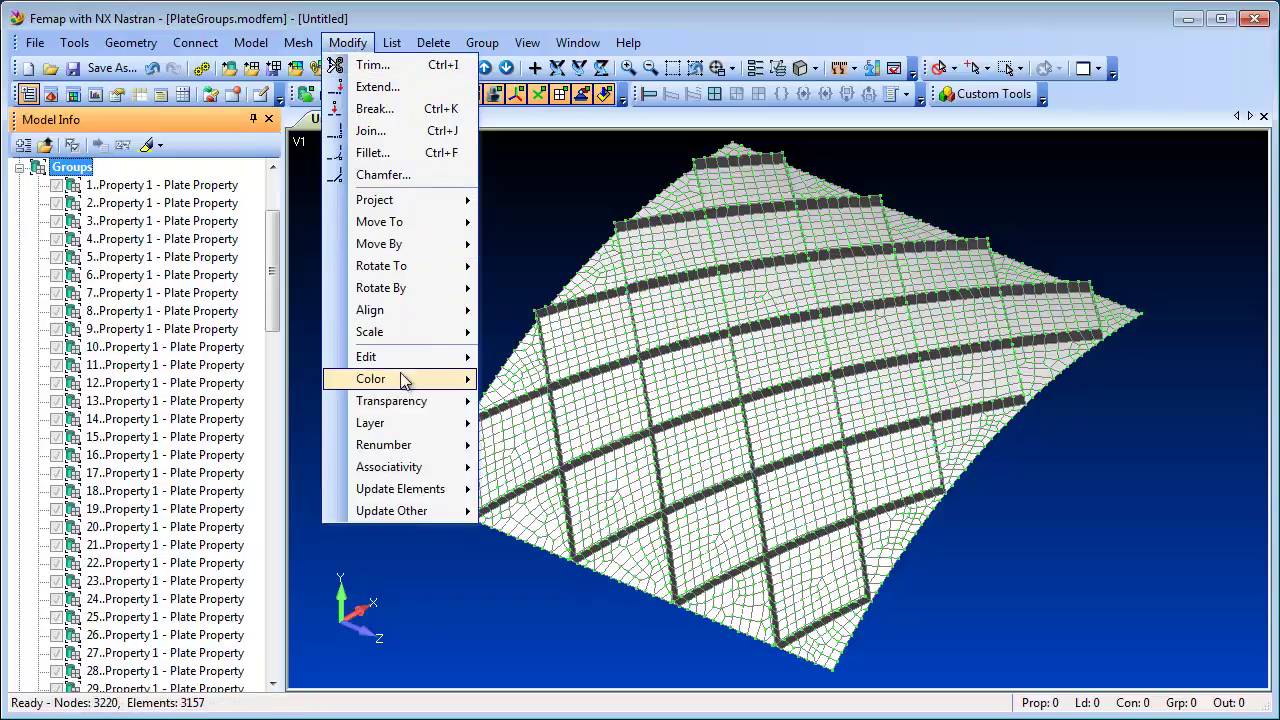
mouse_move(403, 380)
left_click(551, 590)
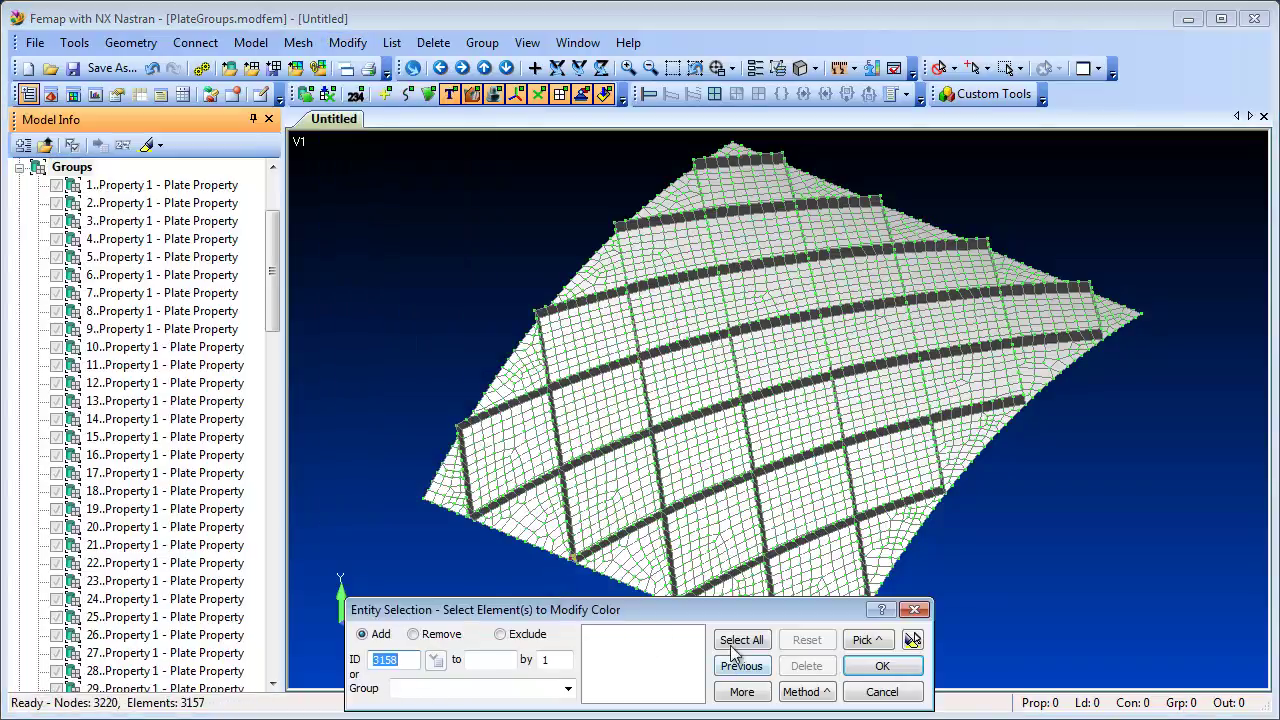
left_click(740, 642)
left_click(879, 667)
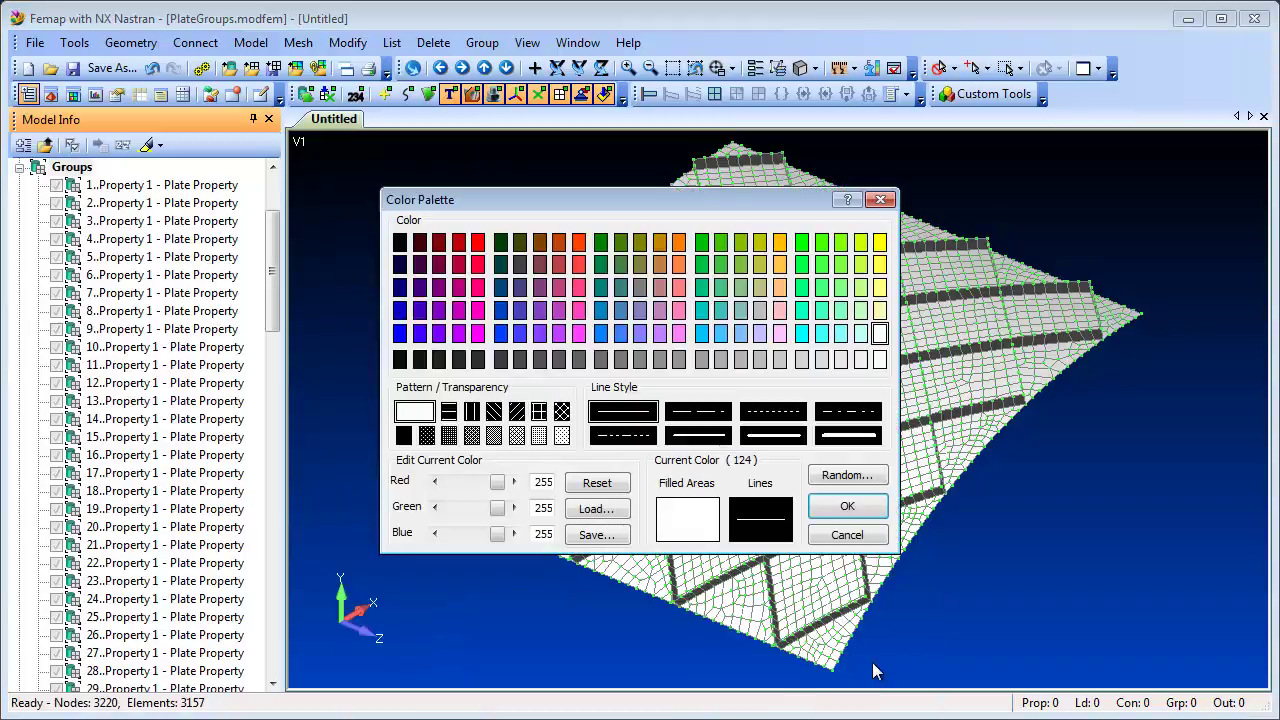
left_click(874, 484)
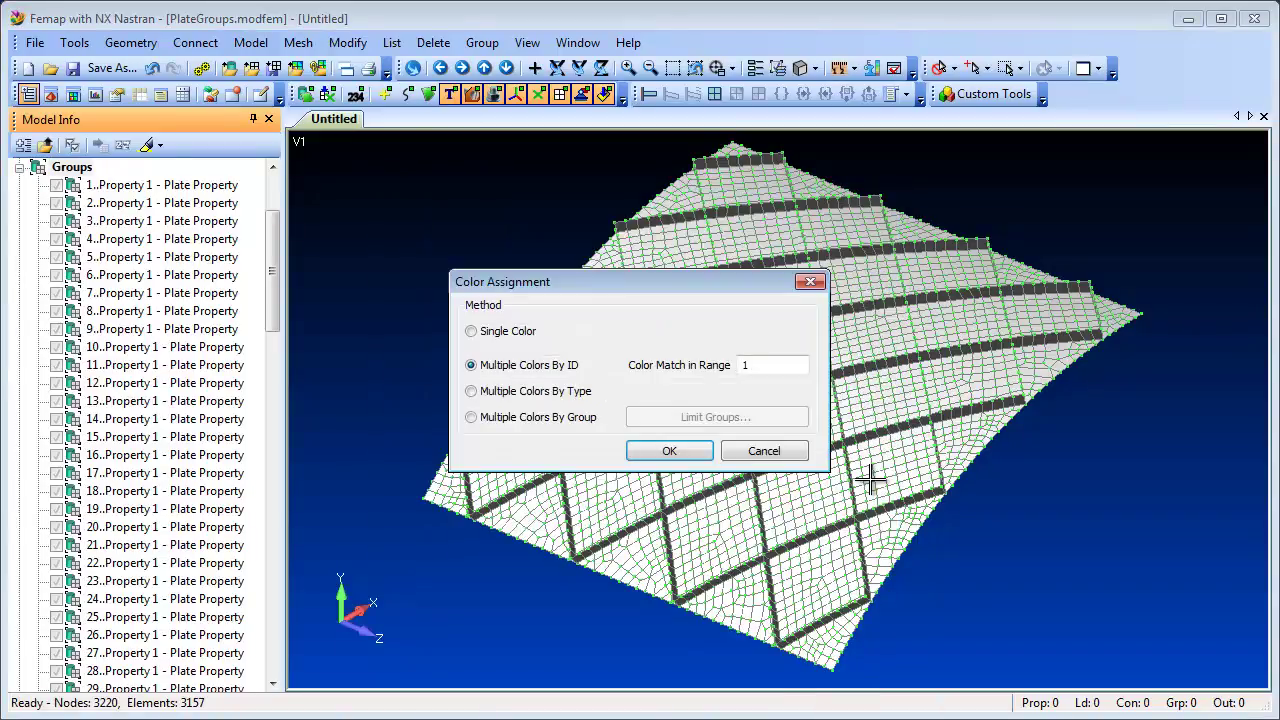
left_click(551, 417)
left_click(668, 451)
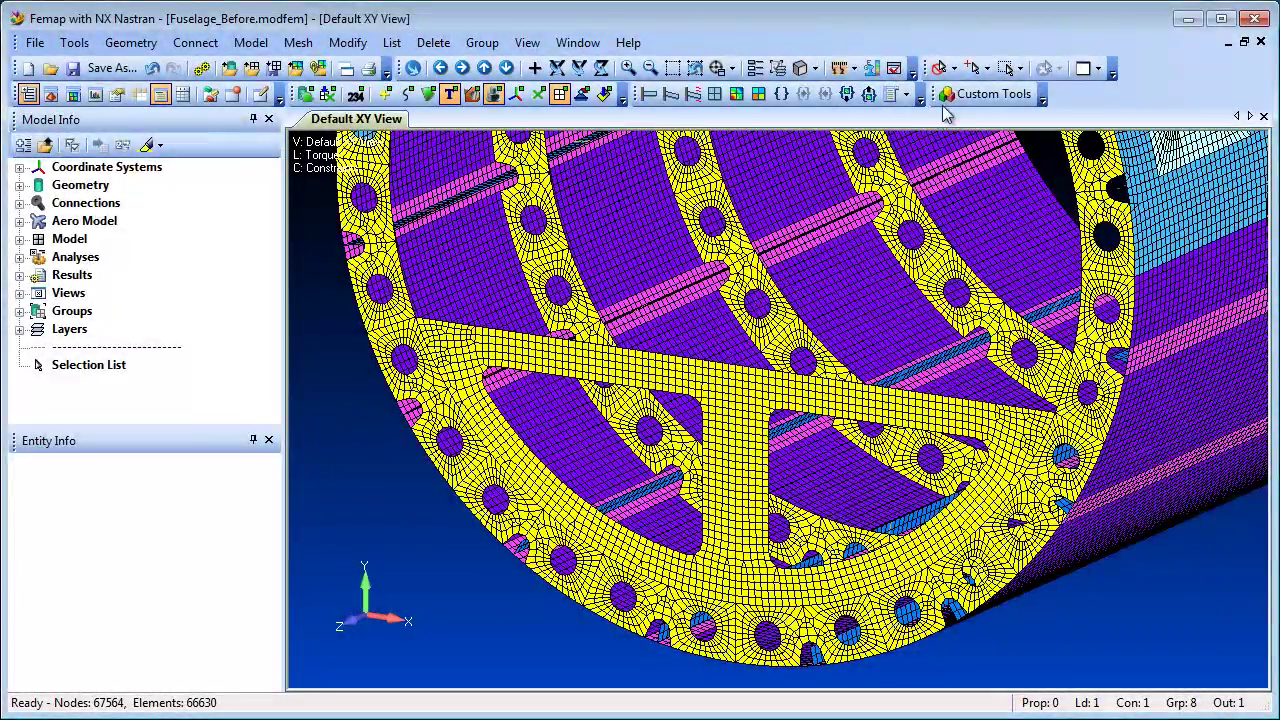
- Enable Show Tooltips with Layers/Groups info, set the selector to Element, and inspect an element's tooltip
left_click(987, 68)
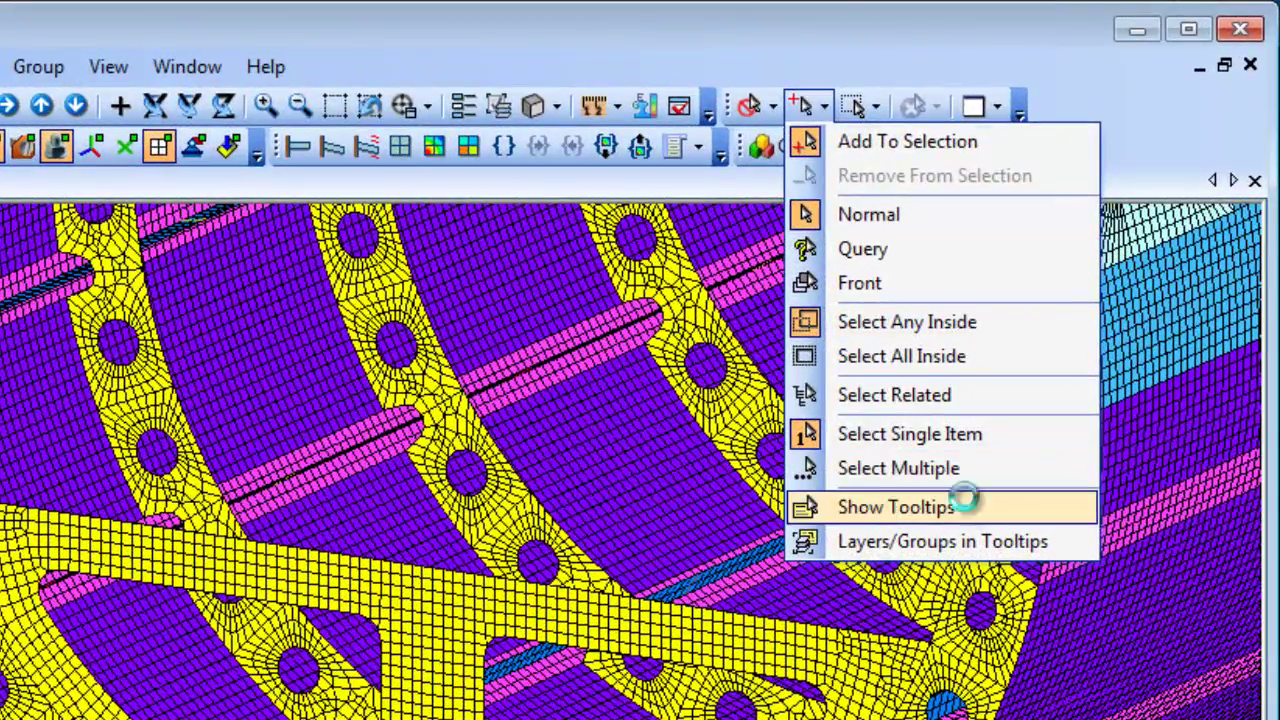
left_click(955, 510)
left_click(818, 104)
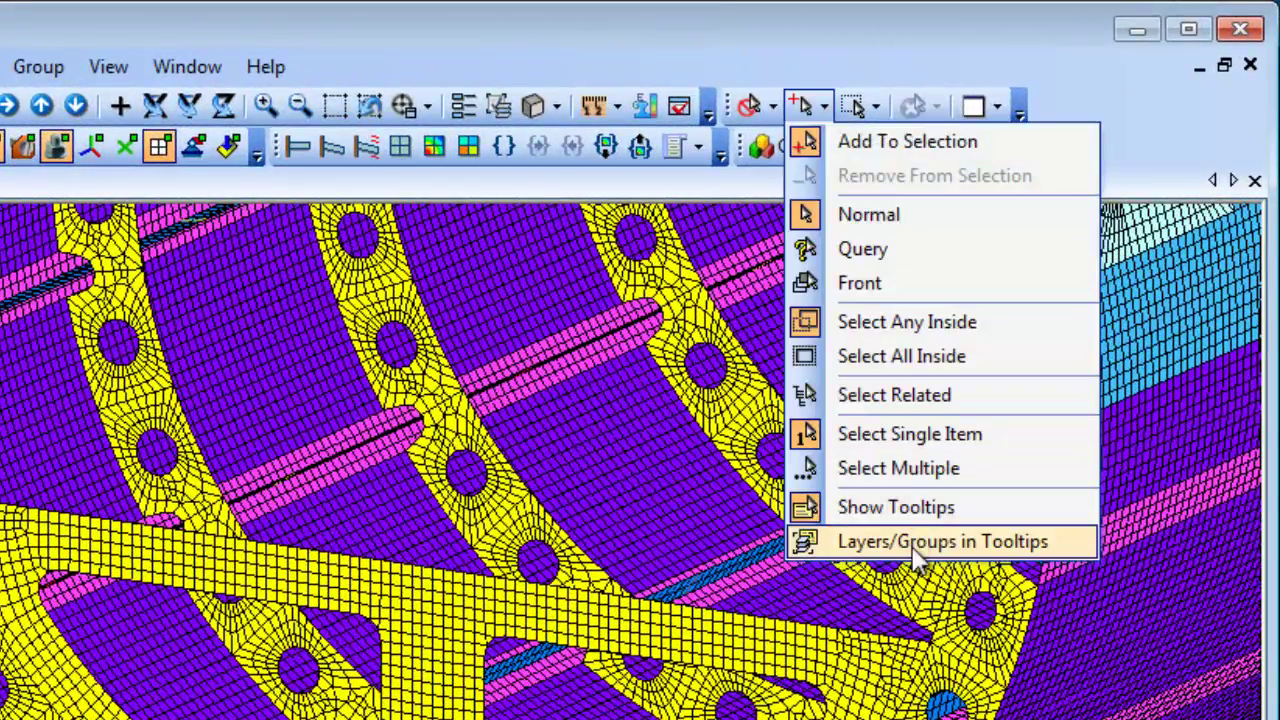
left_click(1070, 541)
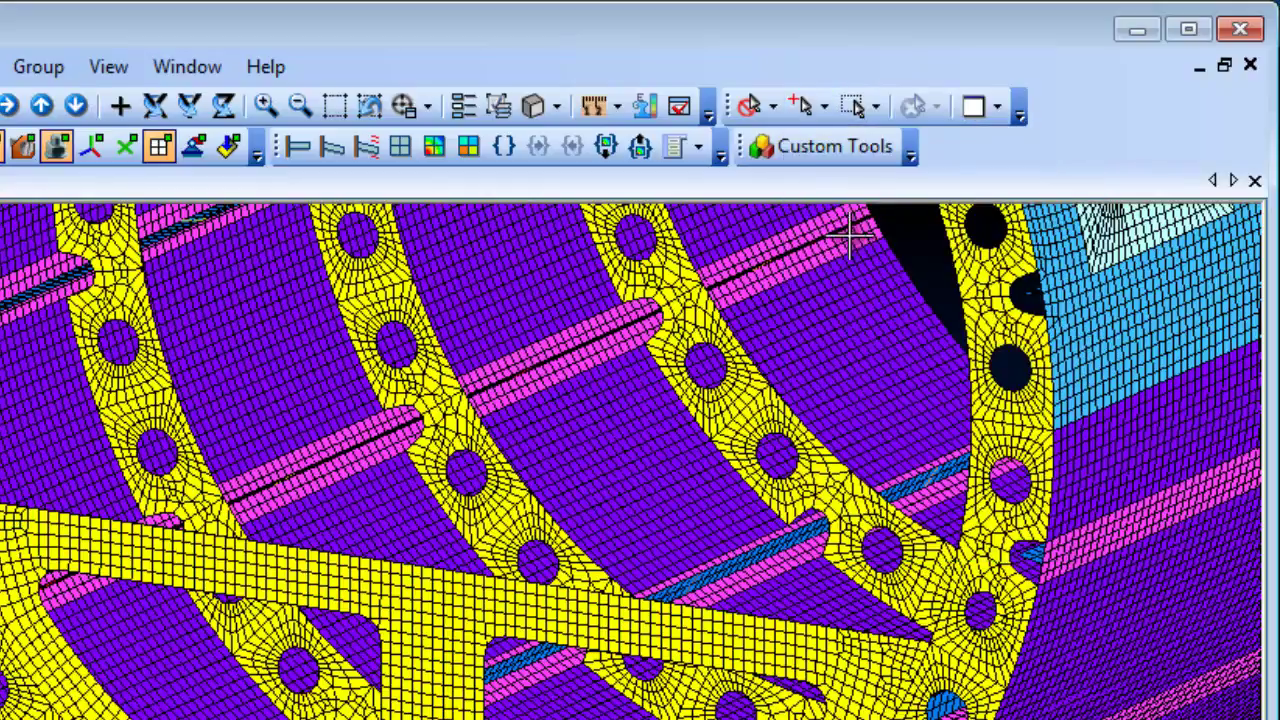
left_click(766, 106)
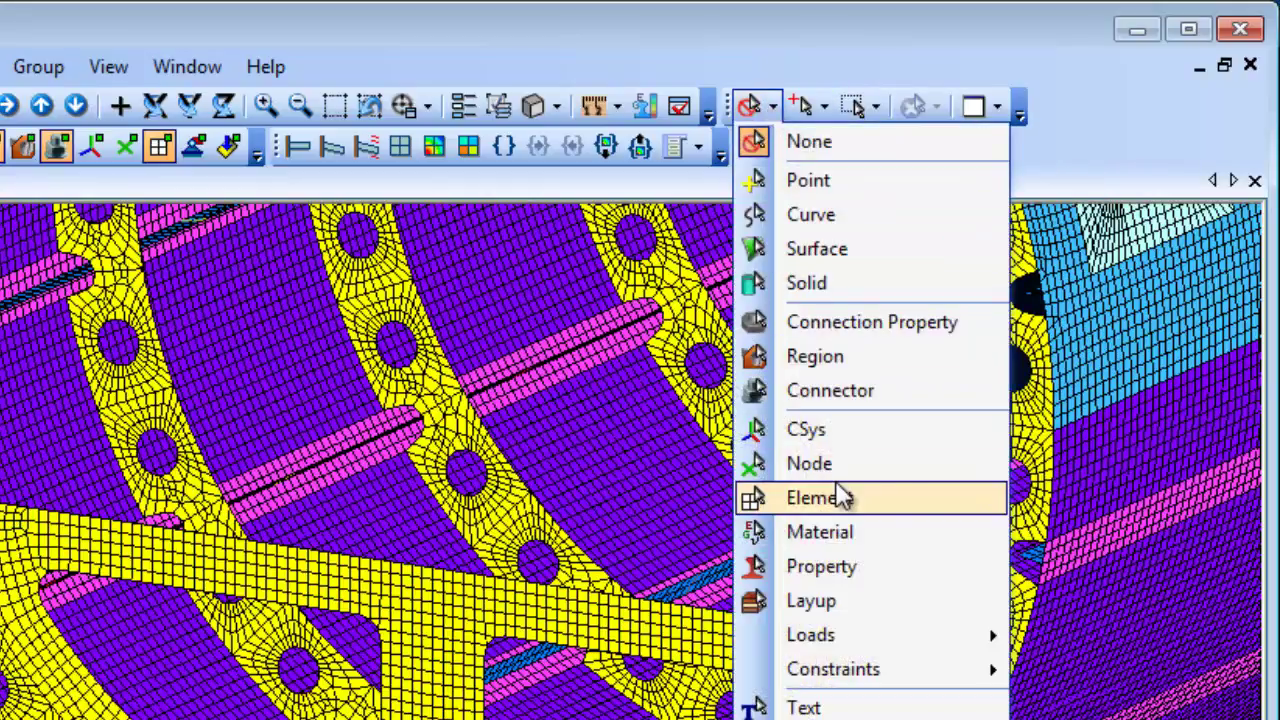
left_click(915, 498)
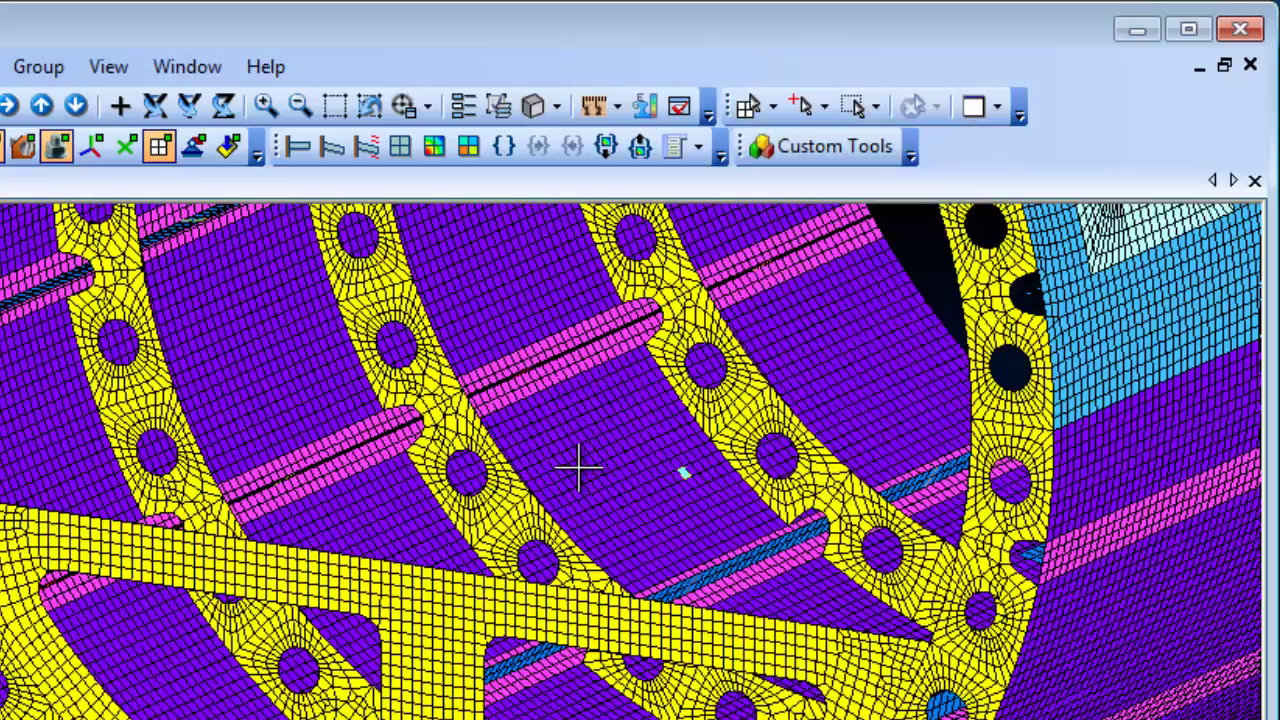
mouse_move(578, 470)
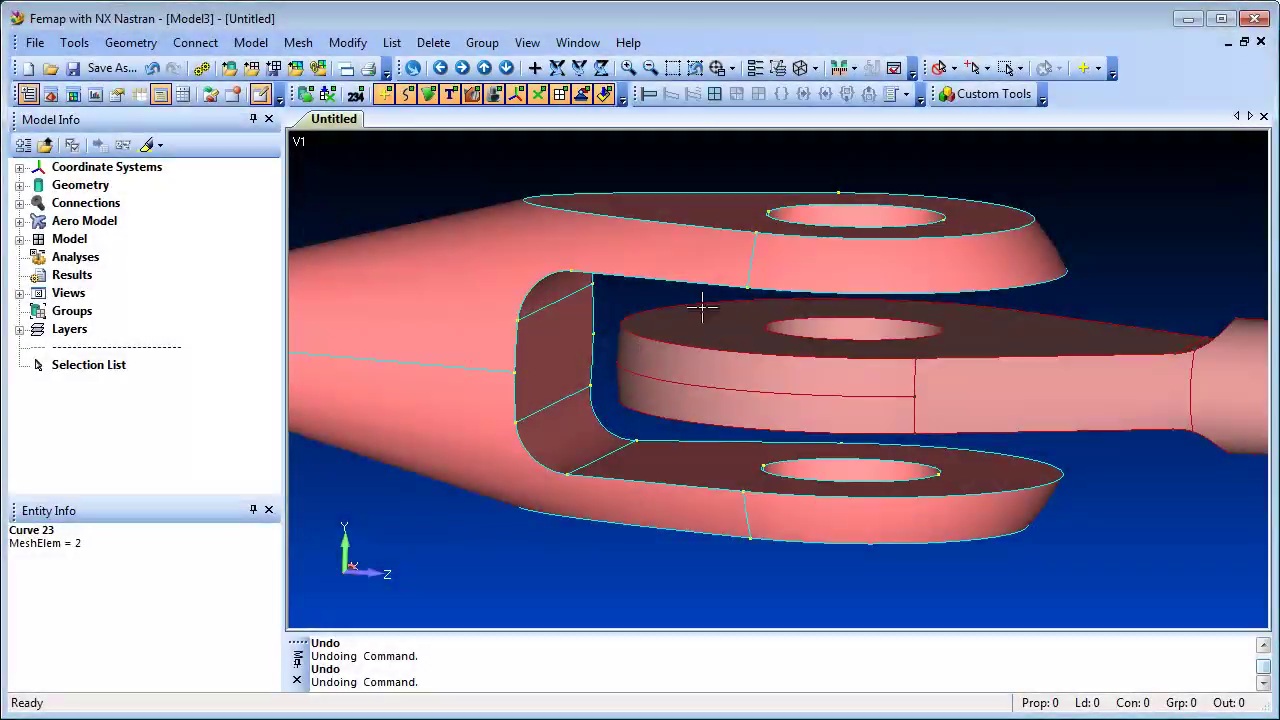
- Measure Surface-to-Surface distance from the middle lug to the upper lug: min 0.1525, max 1.56468
left_click(843, 68)
left_click(877, 139)
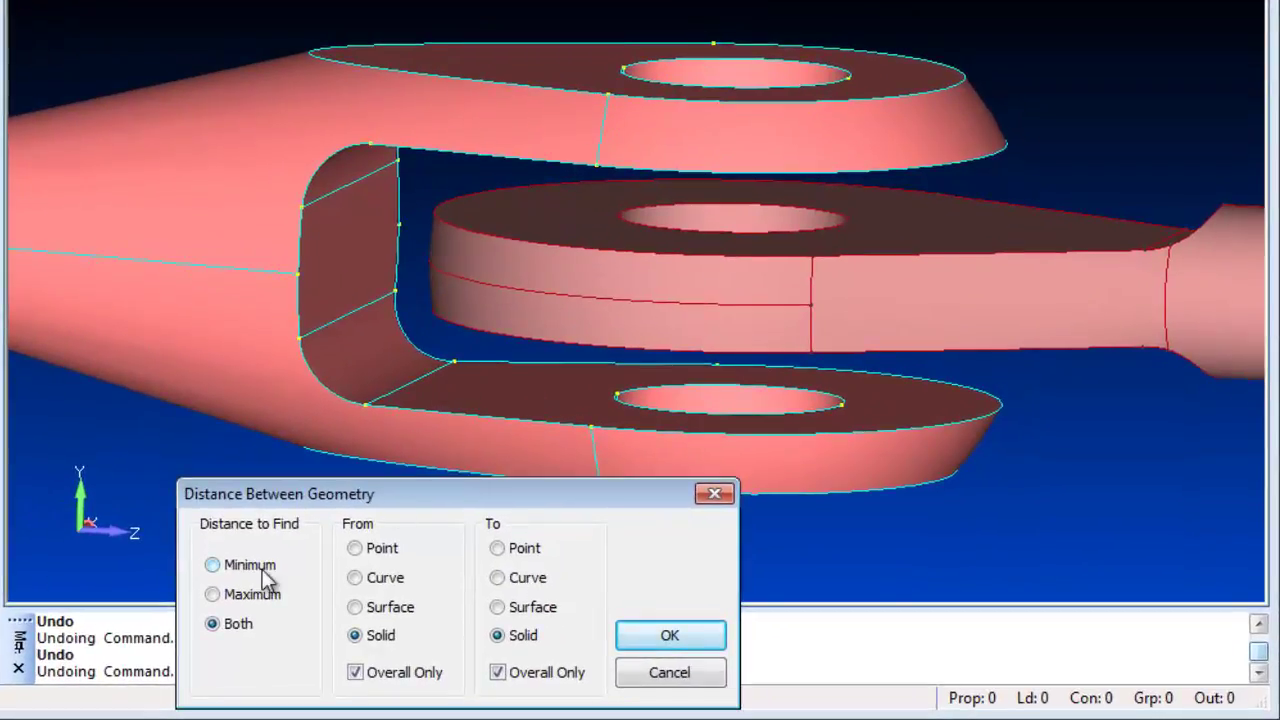
left_click(374, 608)
left_click(520, 607)
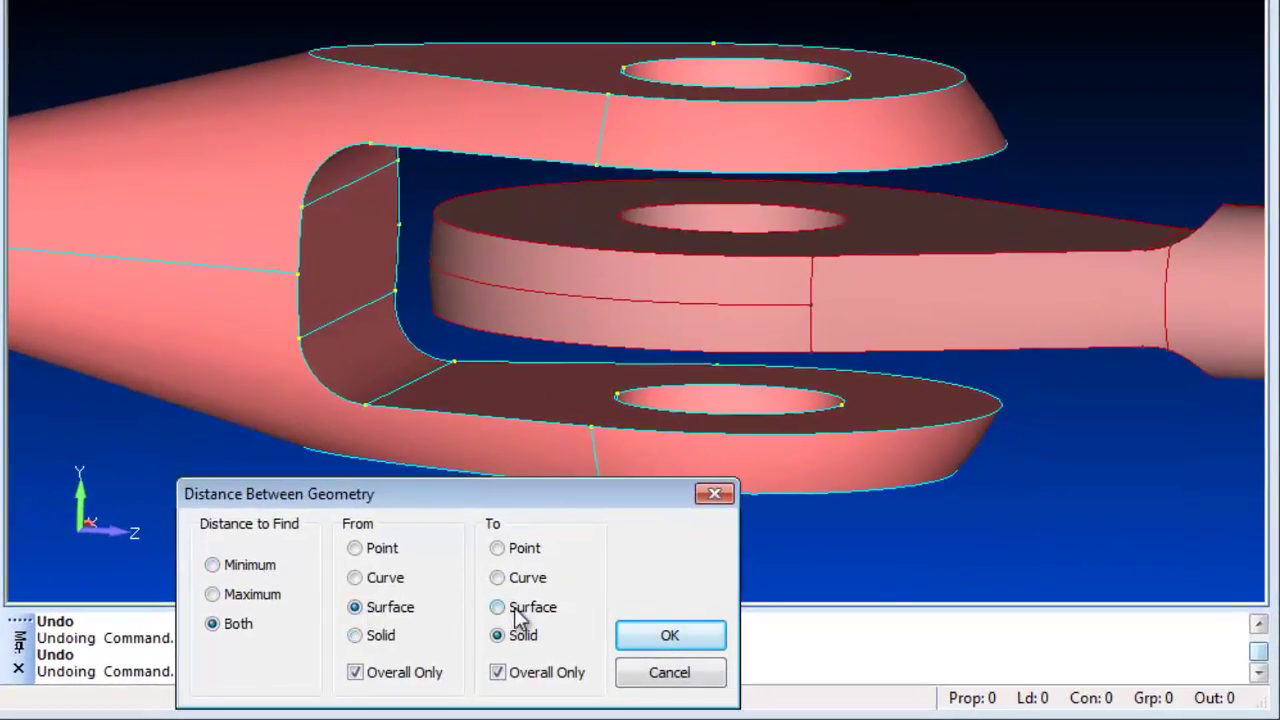
left_click(652, 636)
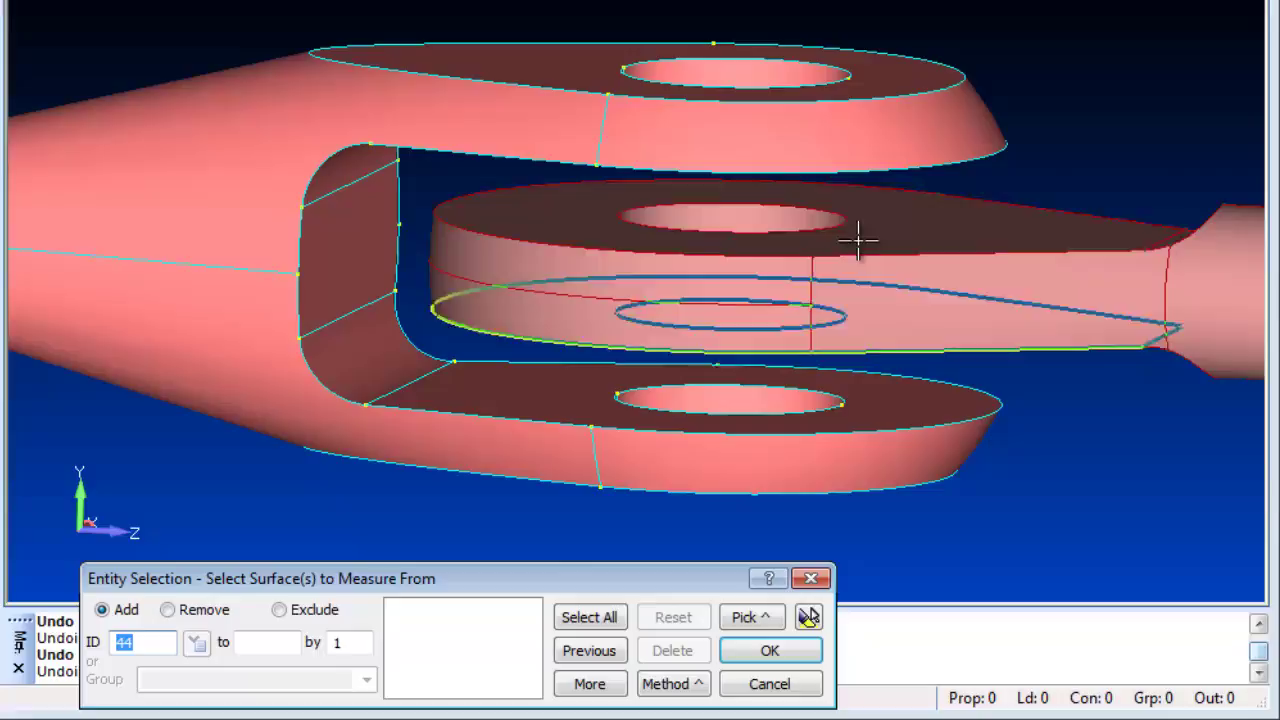
left_click(857, 240)
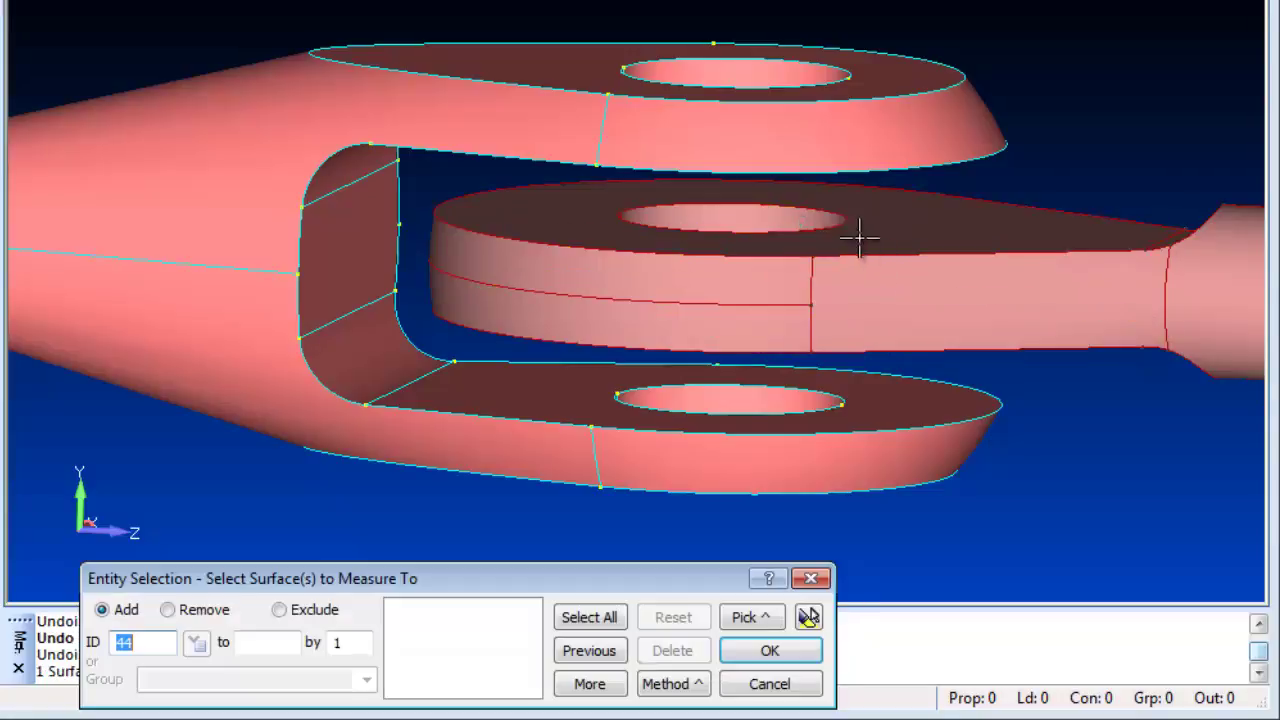
left_click(643, 138)
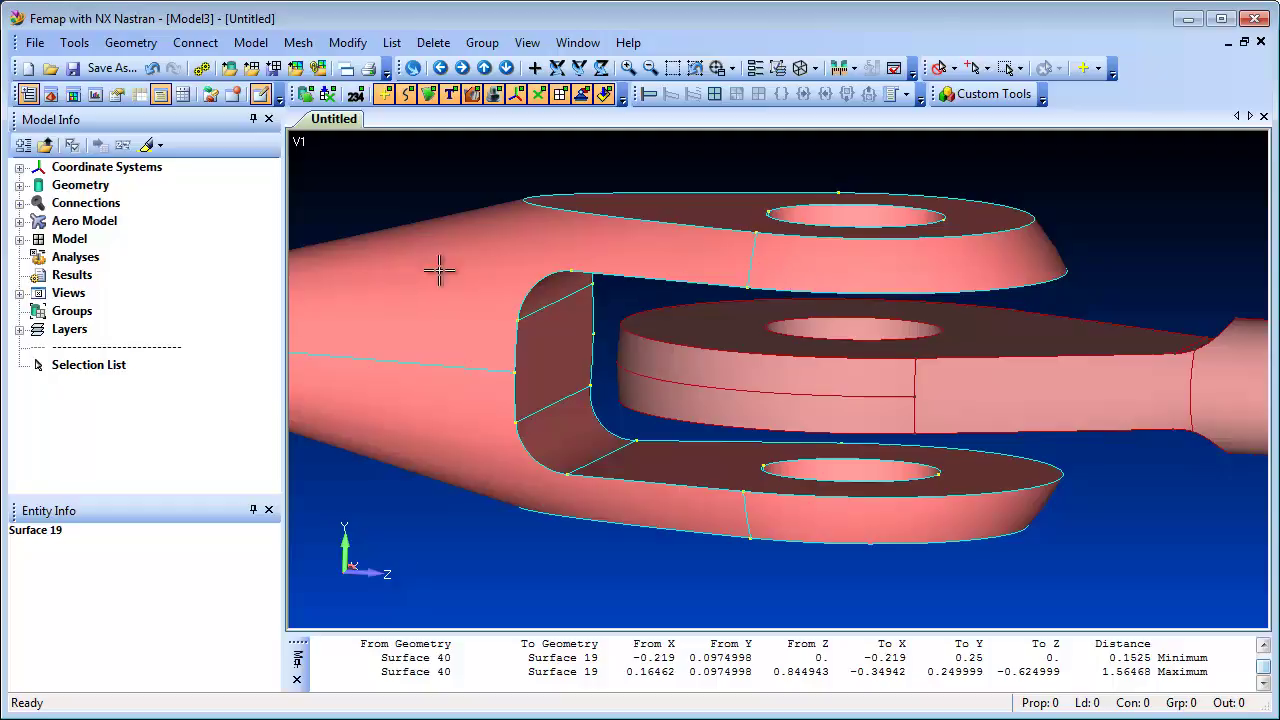
- Measure the minimum distance from the flange edge curve to the fork's inner face
left_click(131, 45)
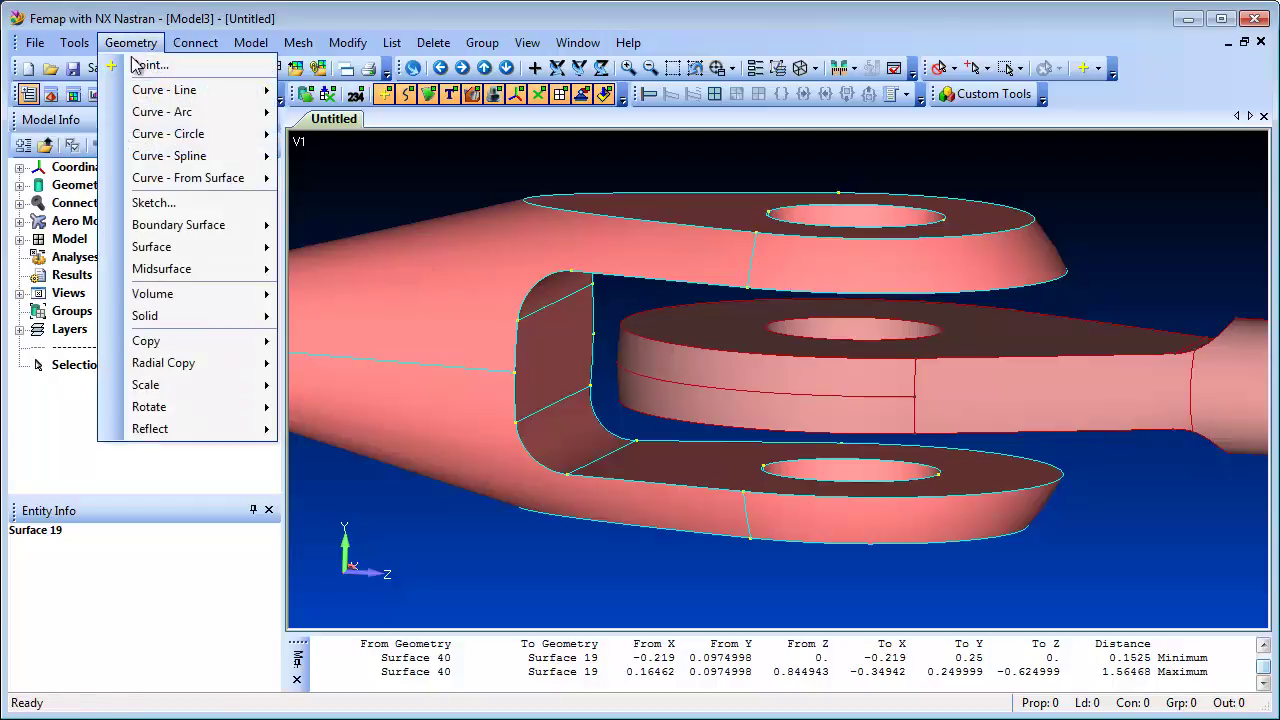
mouse_move(155, 89)
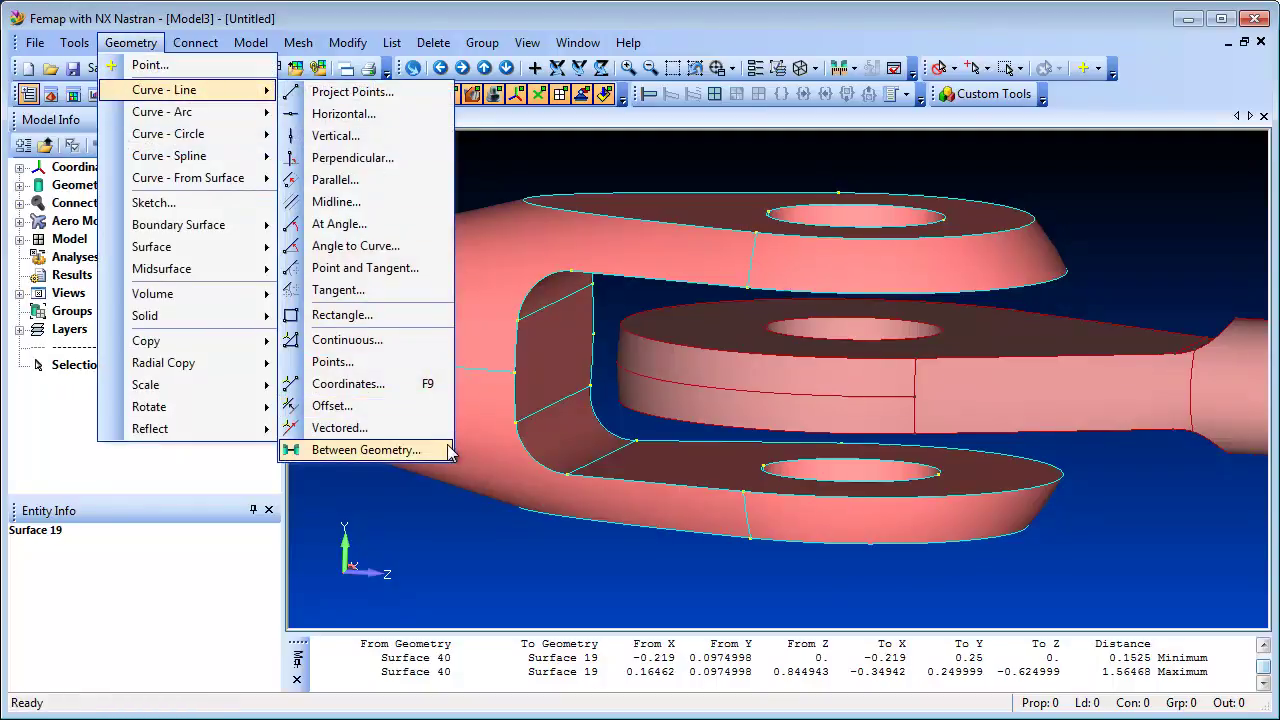
left_click(366, 450)
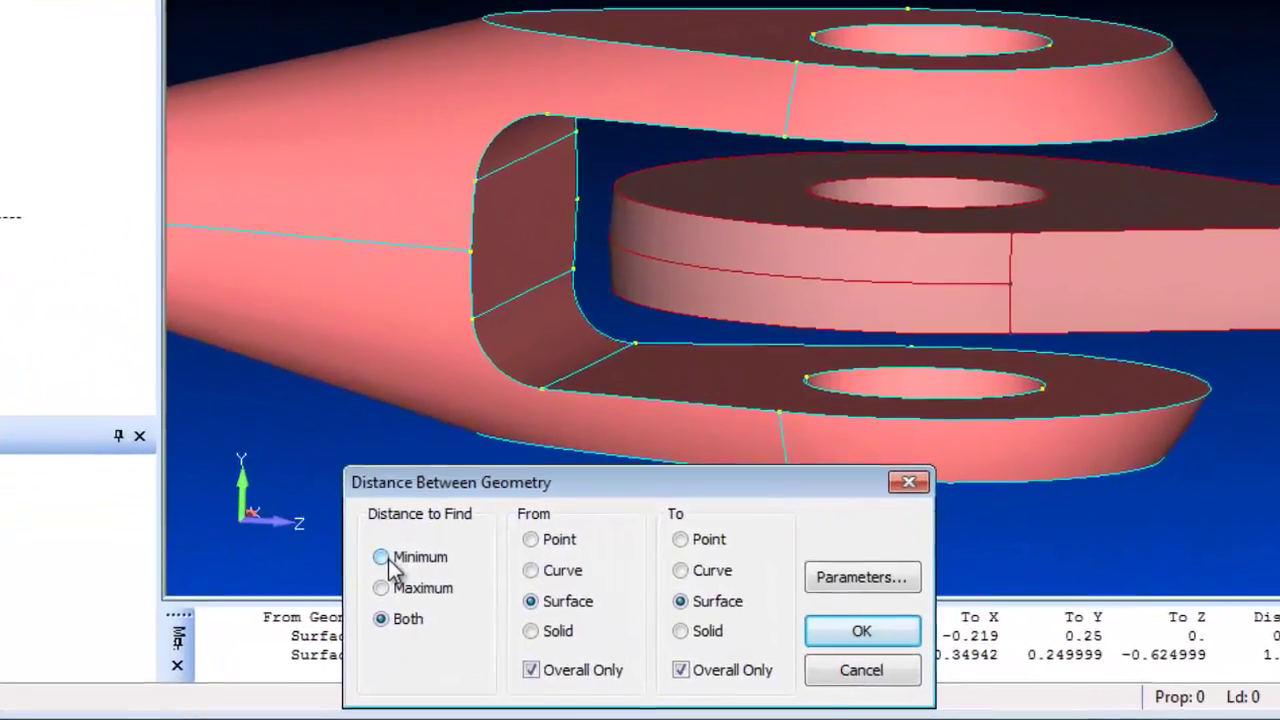
left_click(448, 599)
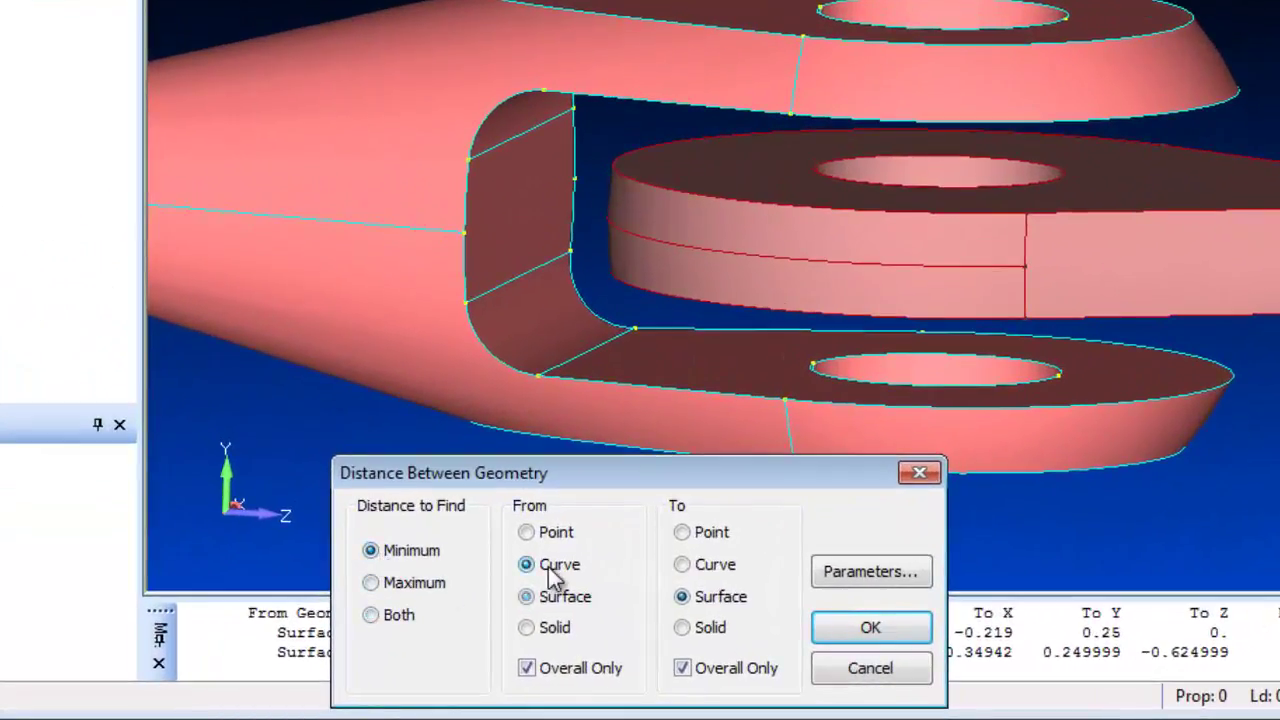
left_click(872, 628)
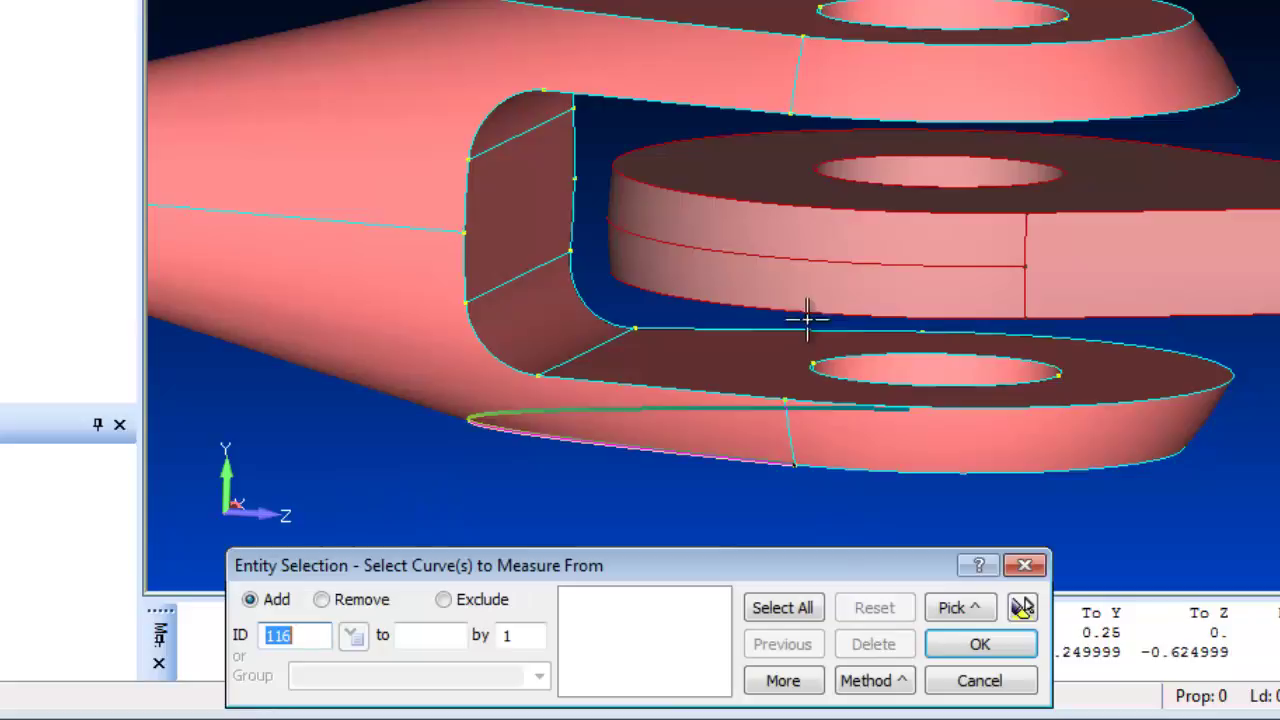
left_click(740, 264)
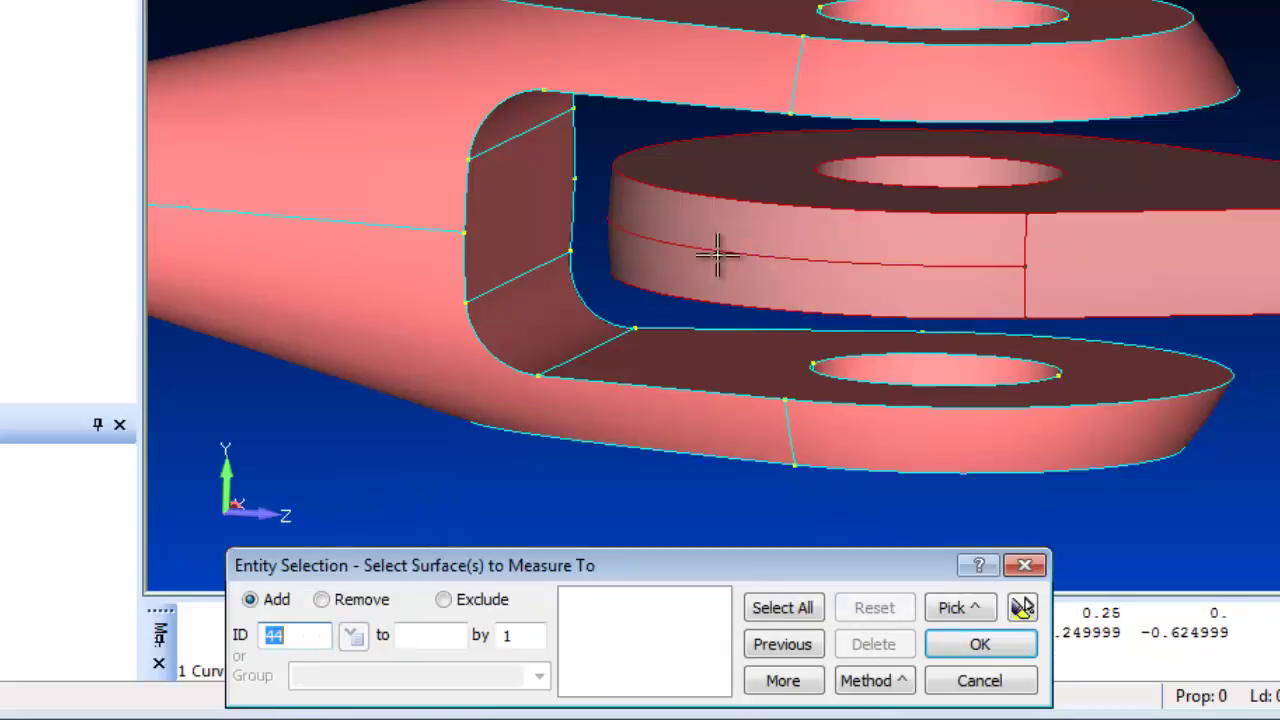
left_click(540, 212)
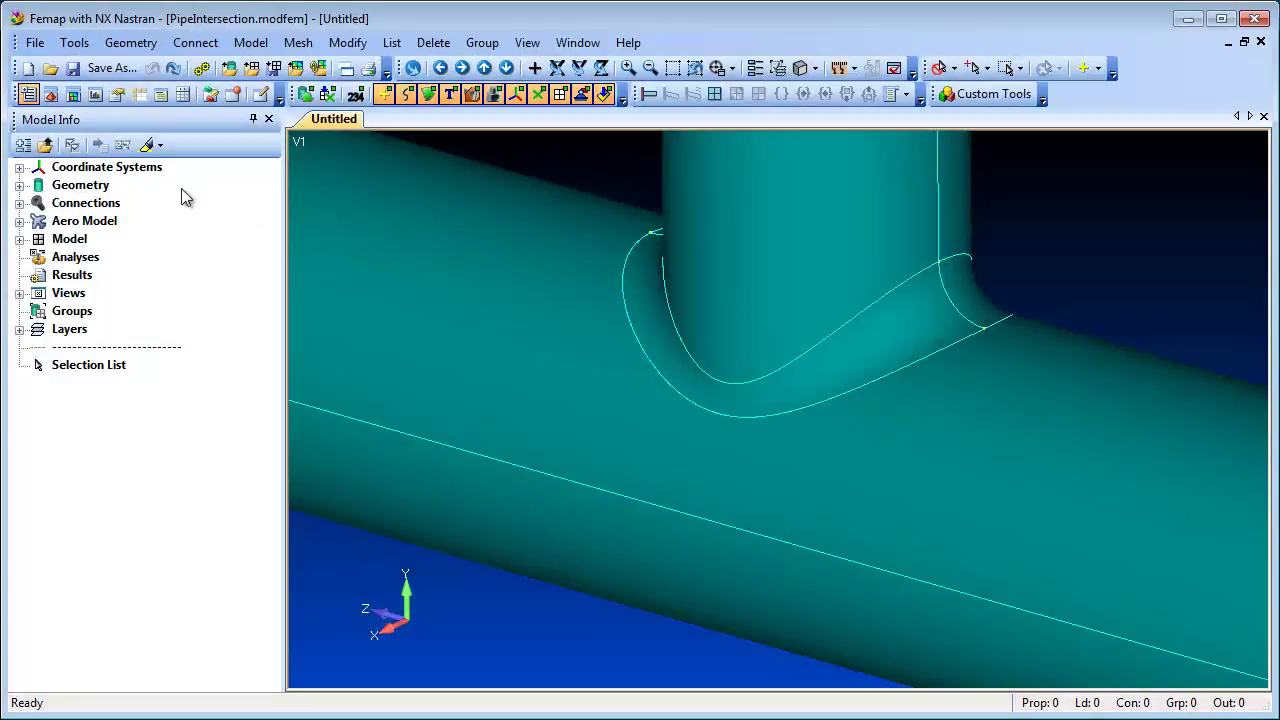
- Split Edge to Edge with Split at Closest between the curved junction edge and lower pipe line
left_click(51, 93)
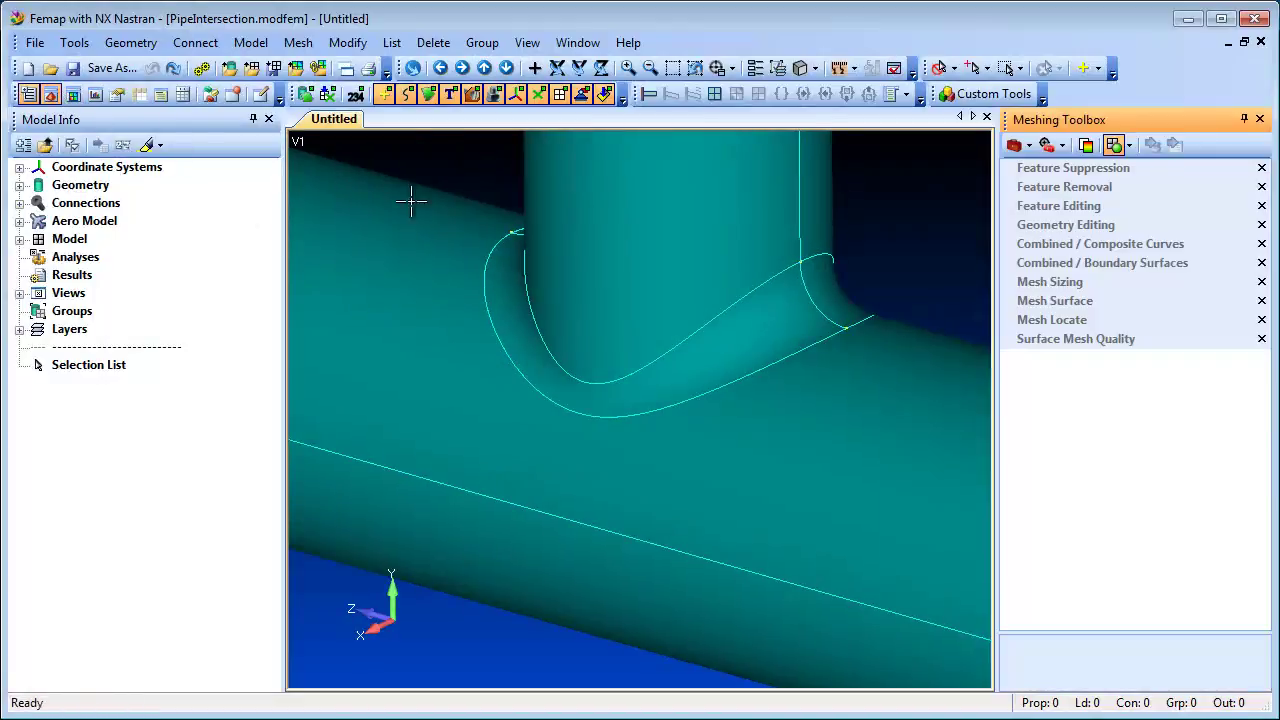
left_click(1062, 225)
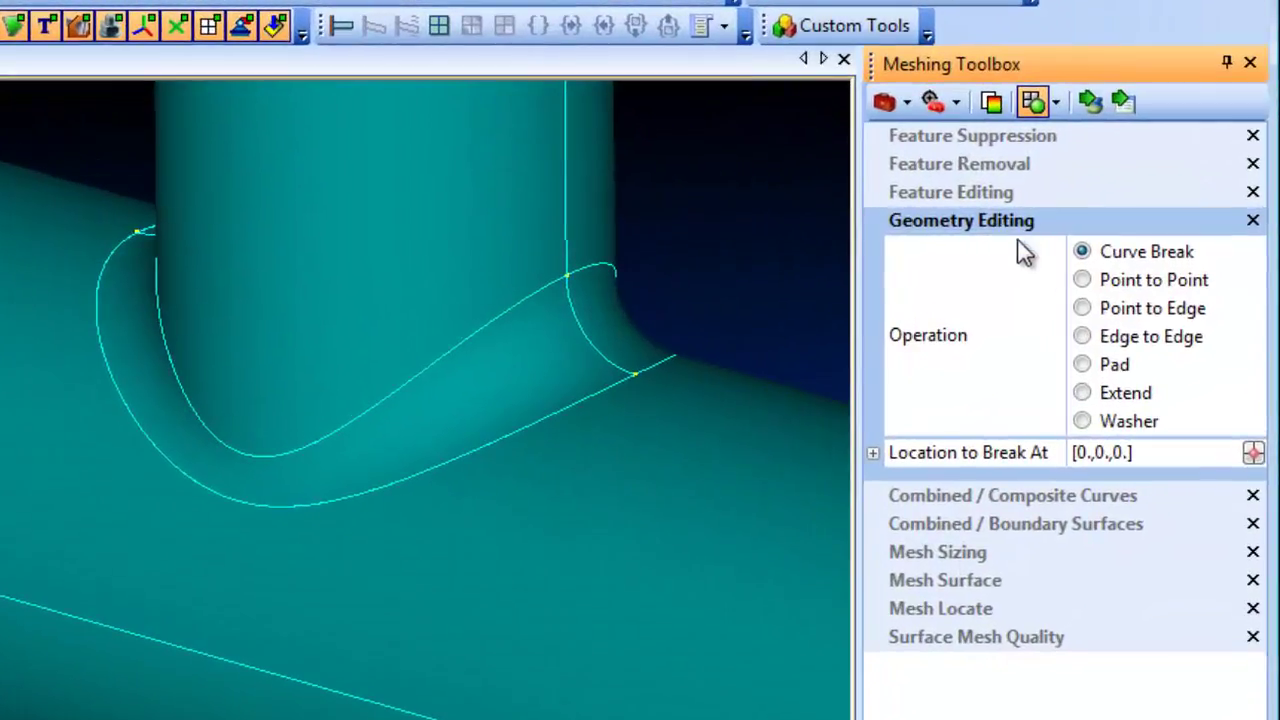
left_click(1106, 342)
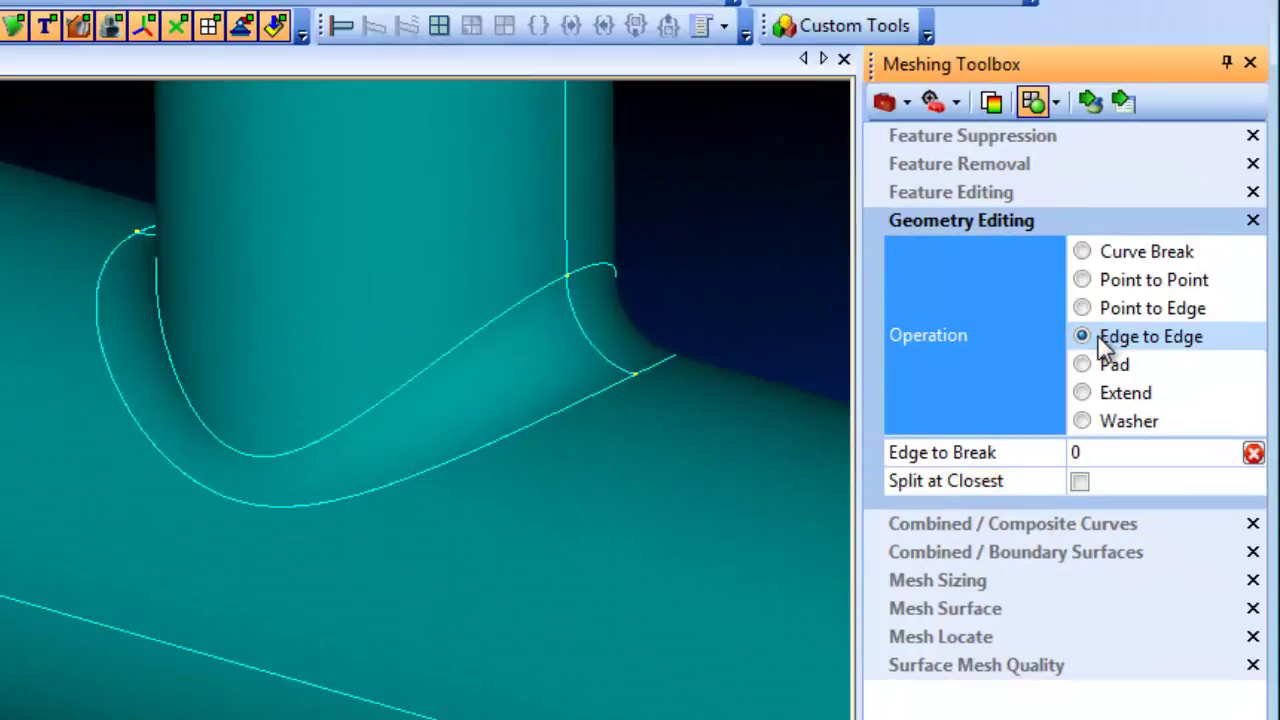
left_click(1079, 483)
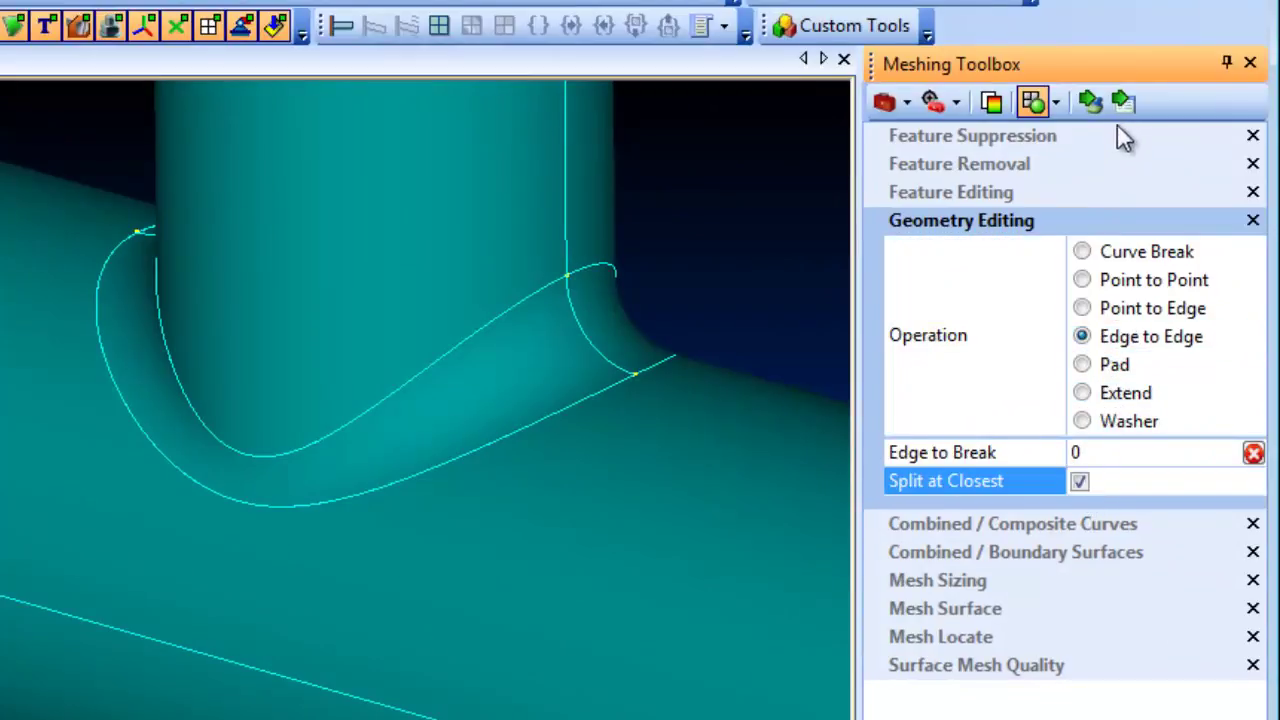
left_click(1123, 101)
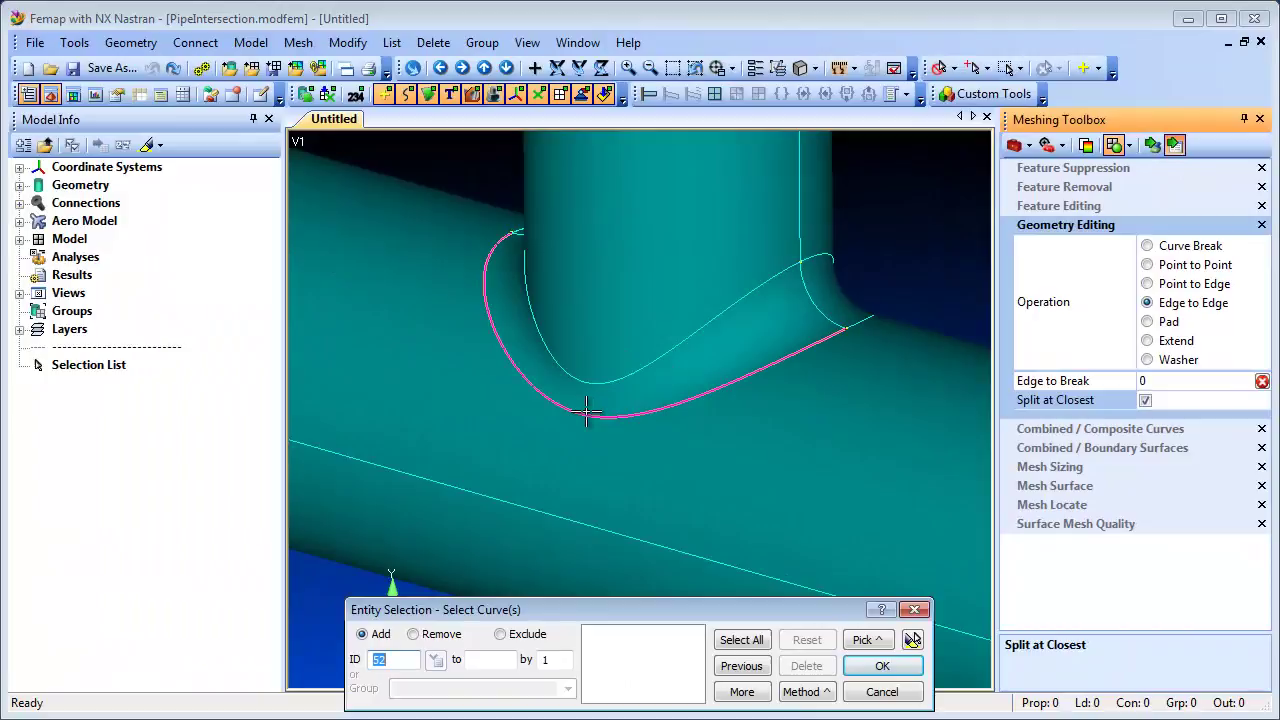
left_click(587, 411)
left_click(569, 513)
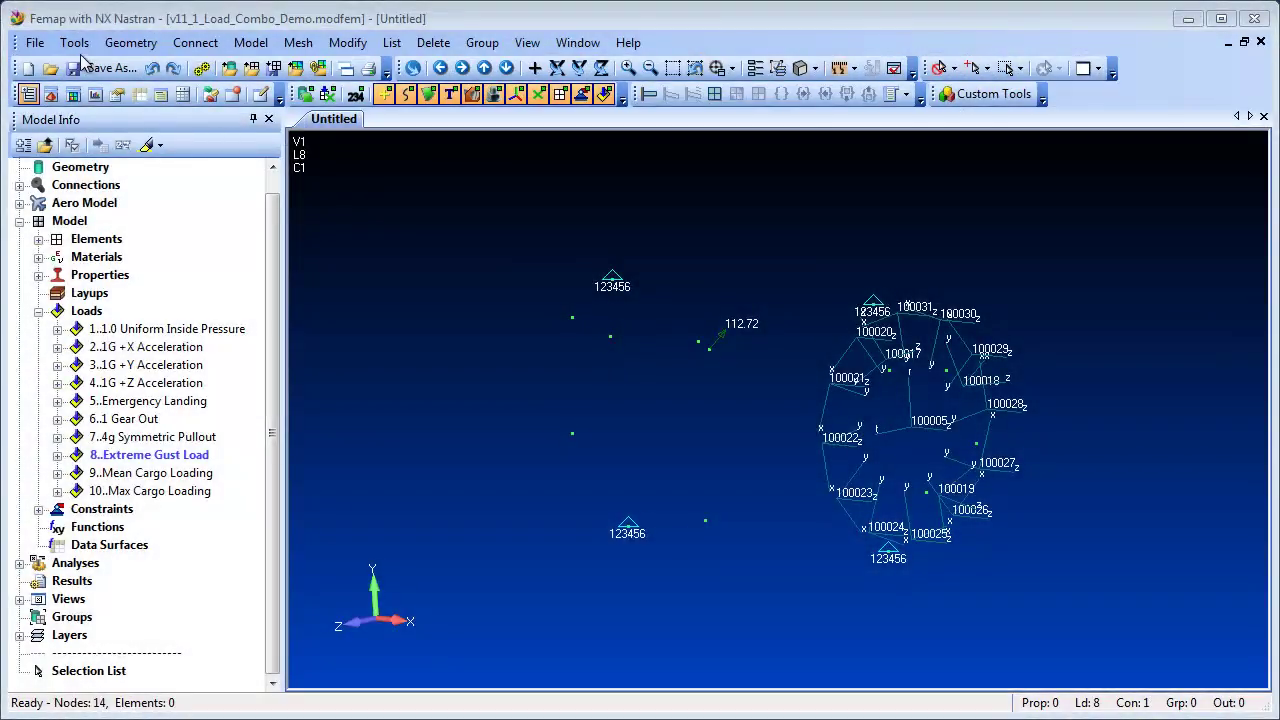
- Create a Load Set Combination data surface titled 'Combo' including all ten load sets
left_click(75, 43)
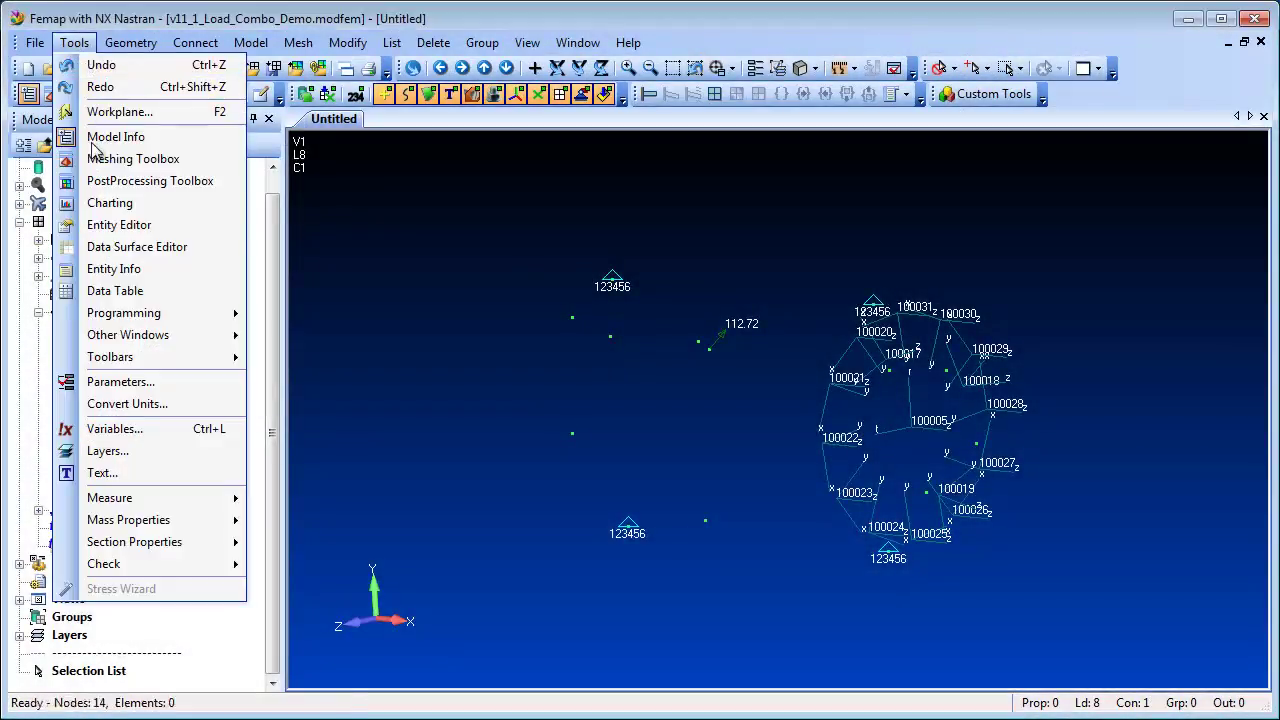
left_click(222, 248)
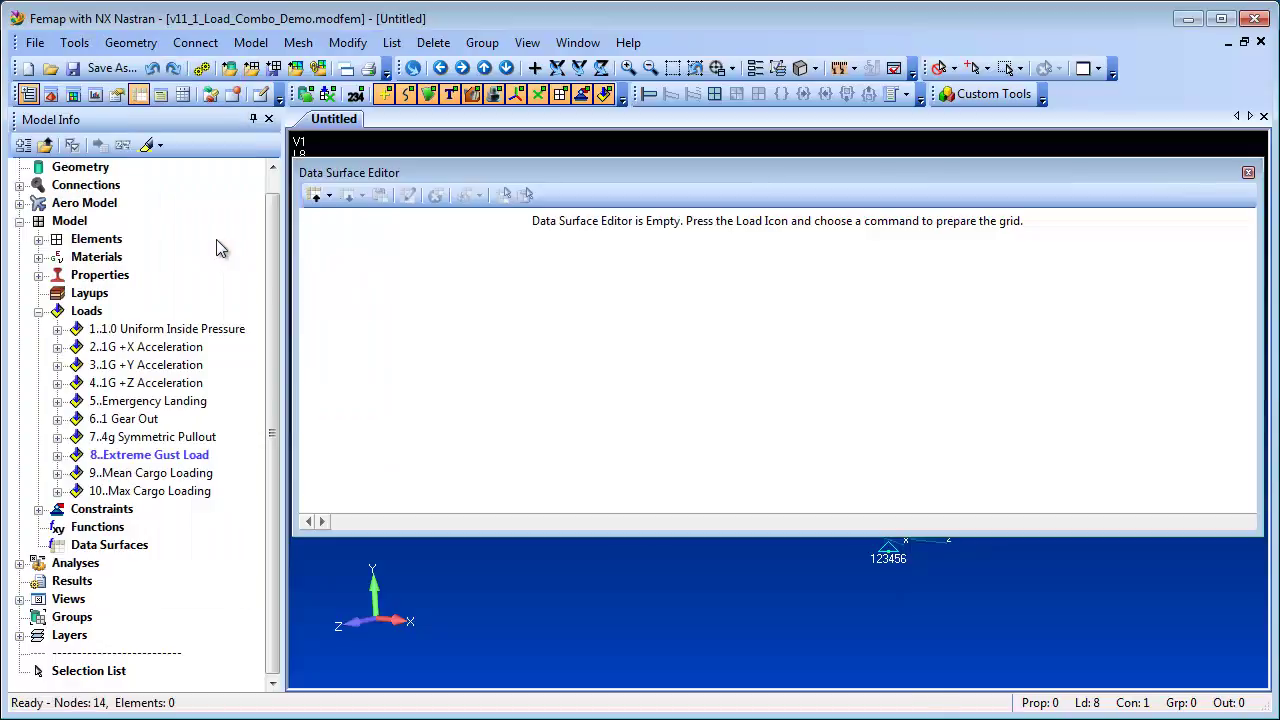
left_click(316, 195)
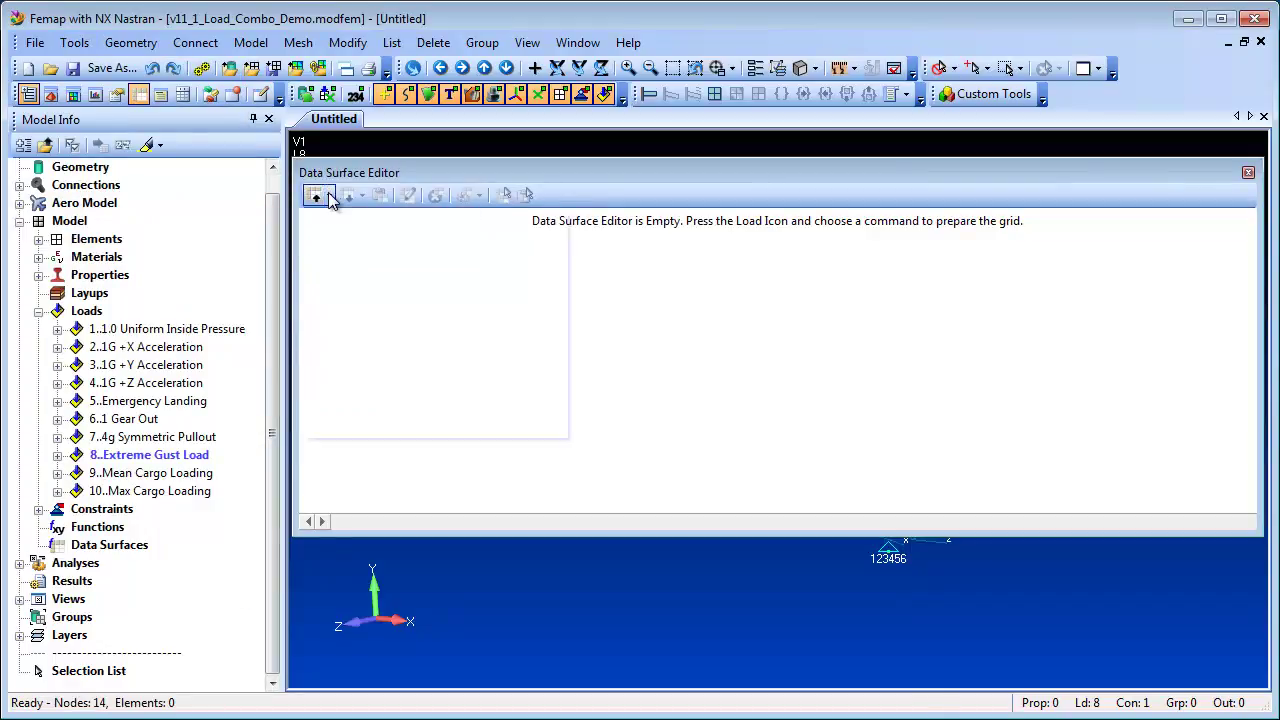
left_click(487, 376)
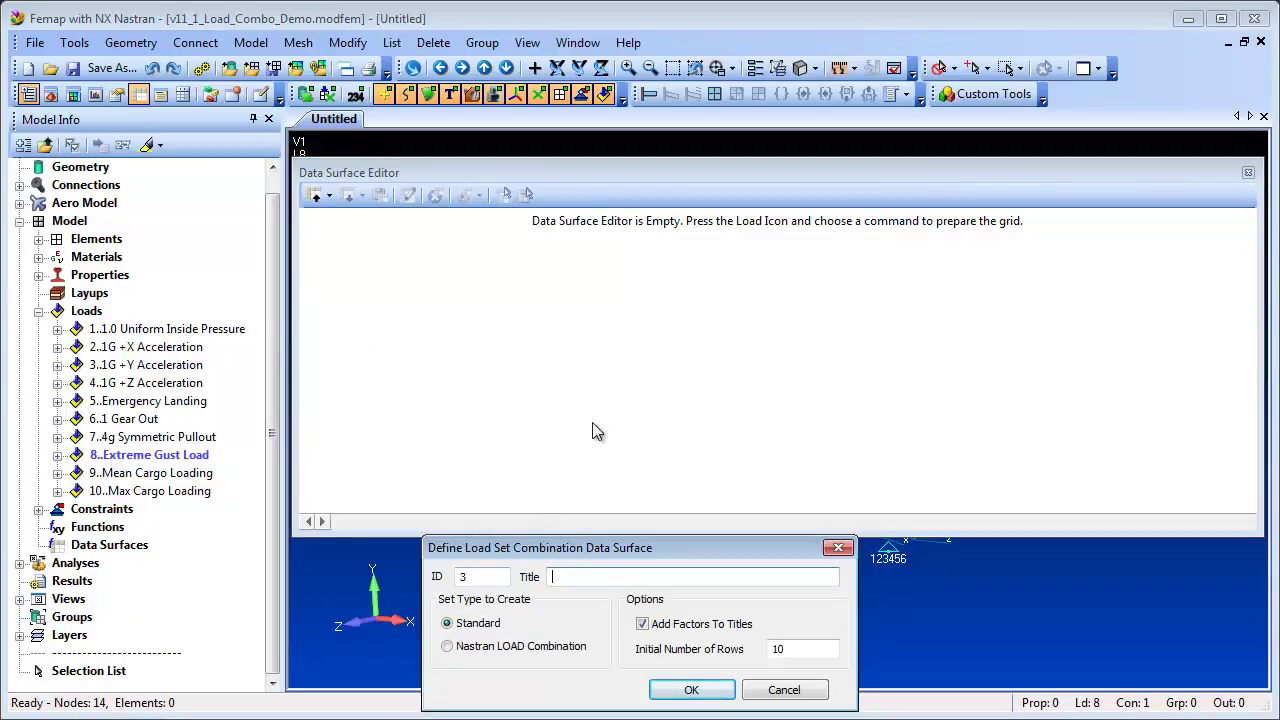
type("Combo")
left_click(691, 689)
left_click(789, 492)
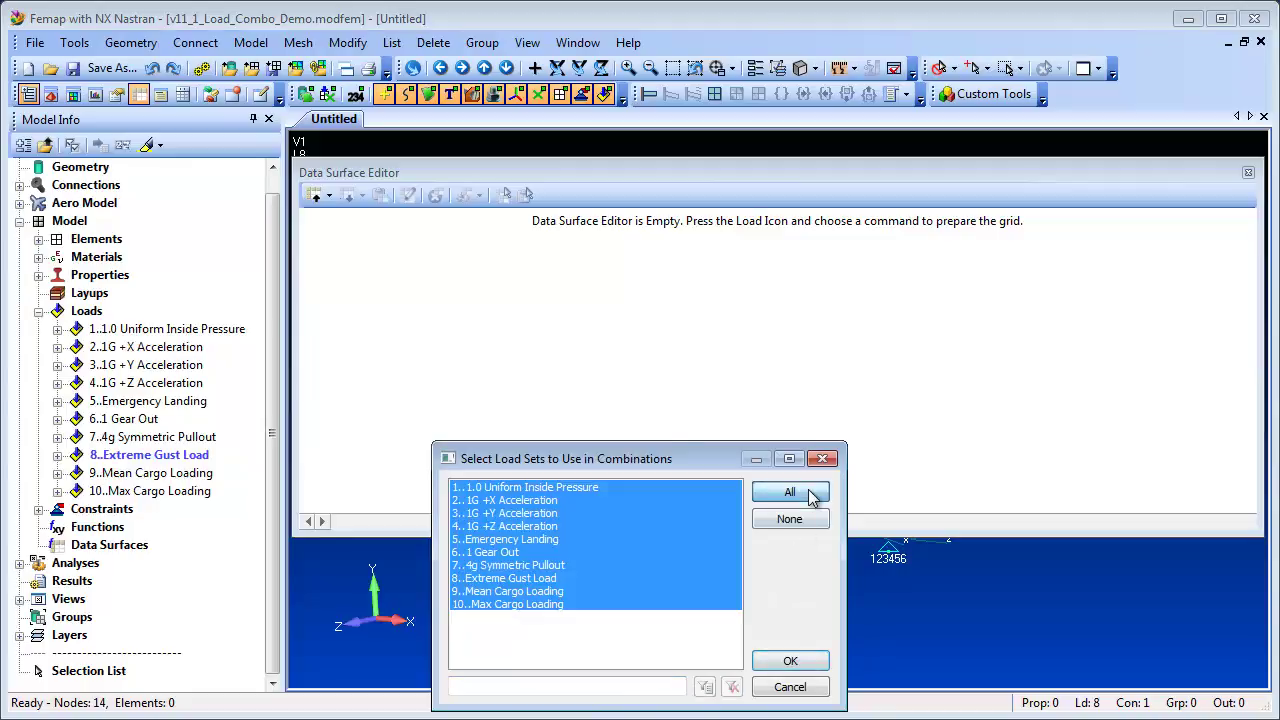
left_click(789, 662)
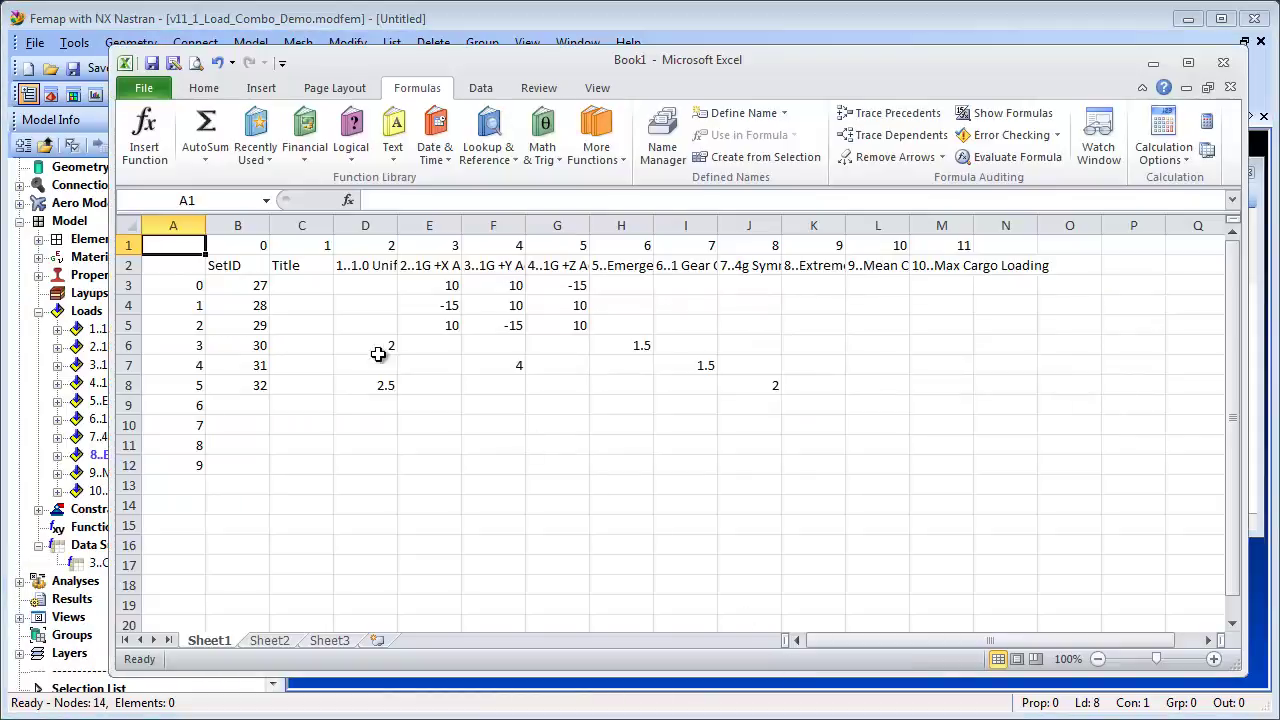
- Copy the combination factors B3:J8 from Excel and return to Femap
left_click_drag(240, 287, 741, 384)
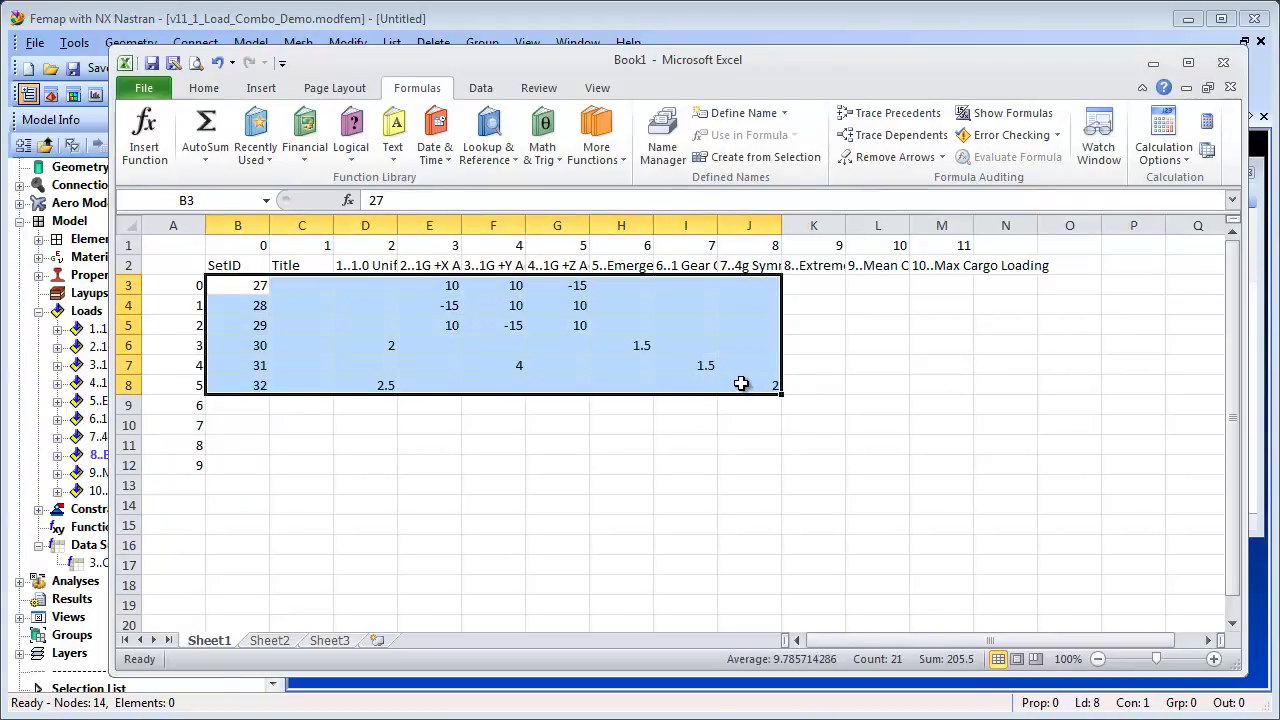
key("ctrl+c")
key("alt+Tab")
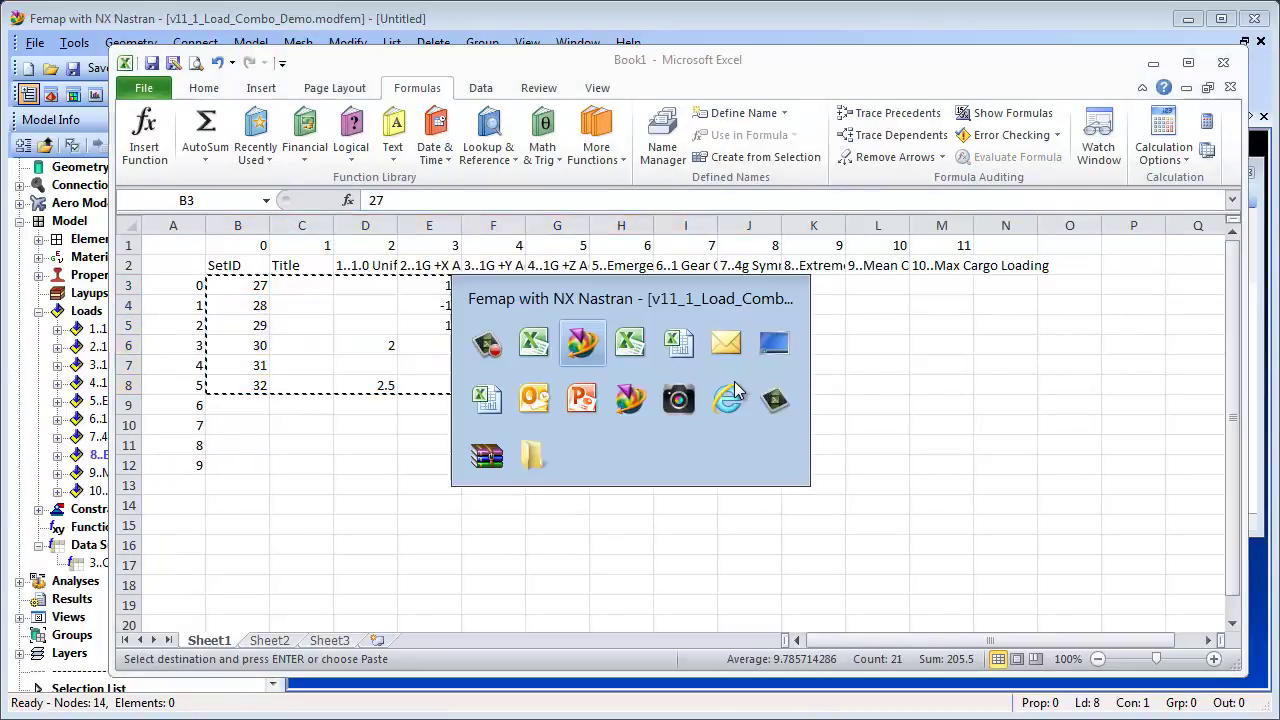
- Paste the Excel factors, sum forces for set 29, and create combined load sets 27–32
right_click(345, 293)
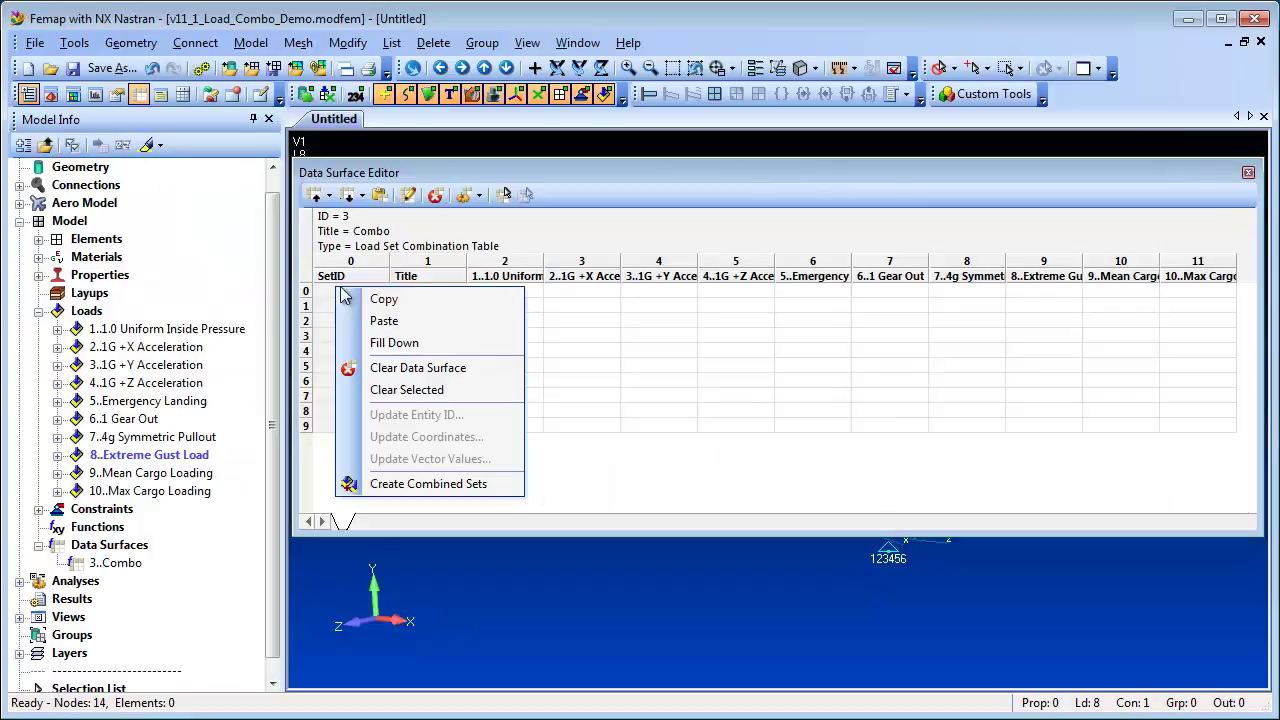
left_click(427, 322)
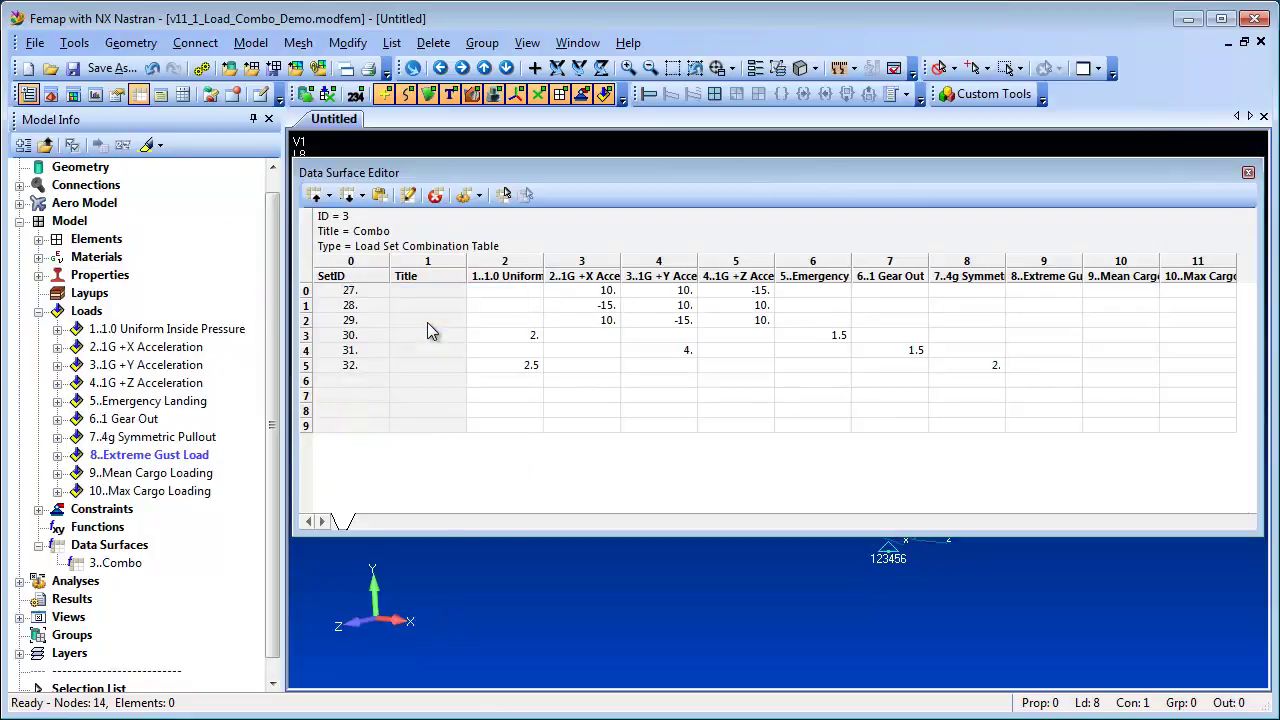
left_click(306, 322)
right_click(306, 324)
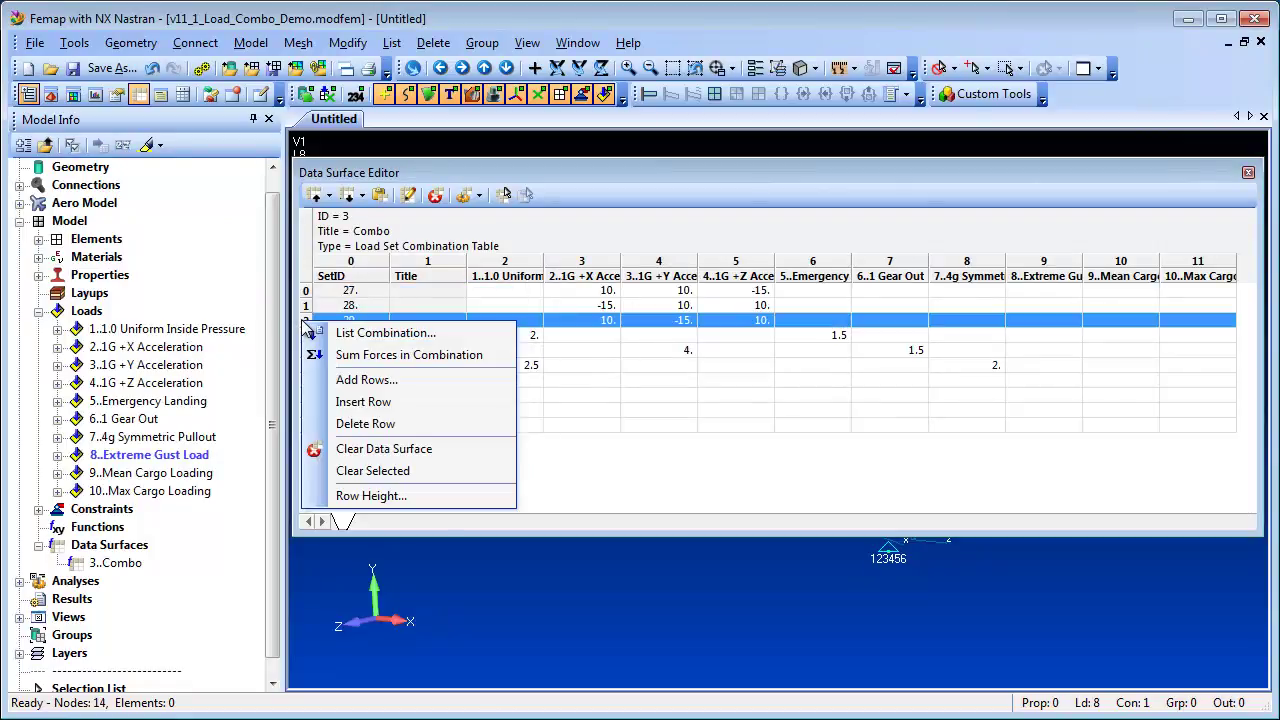
left_click(441, 352)
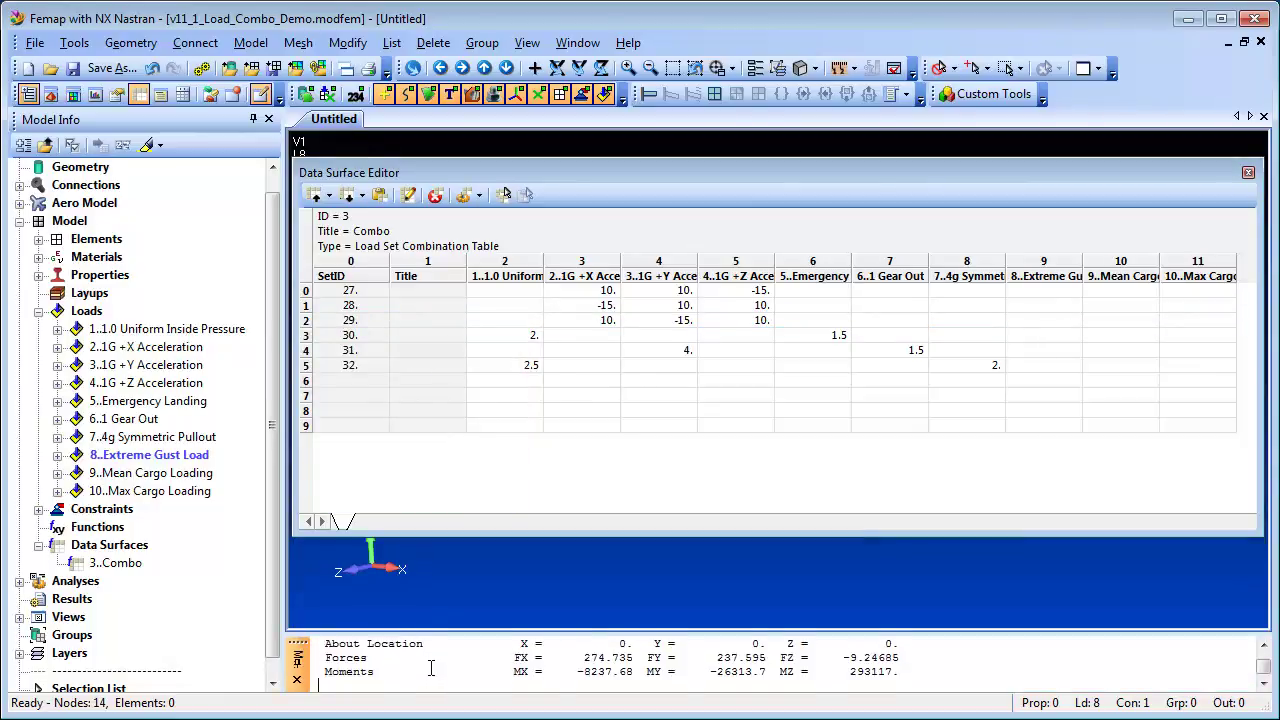
right_click(429, 456)
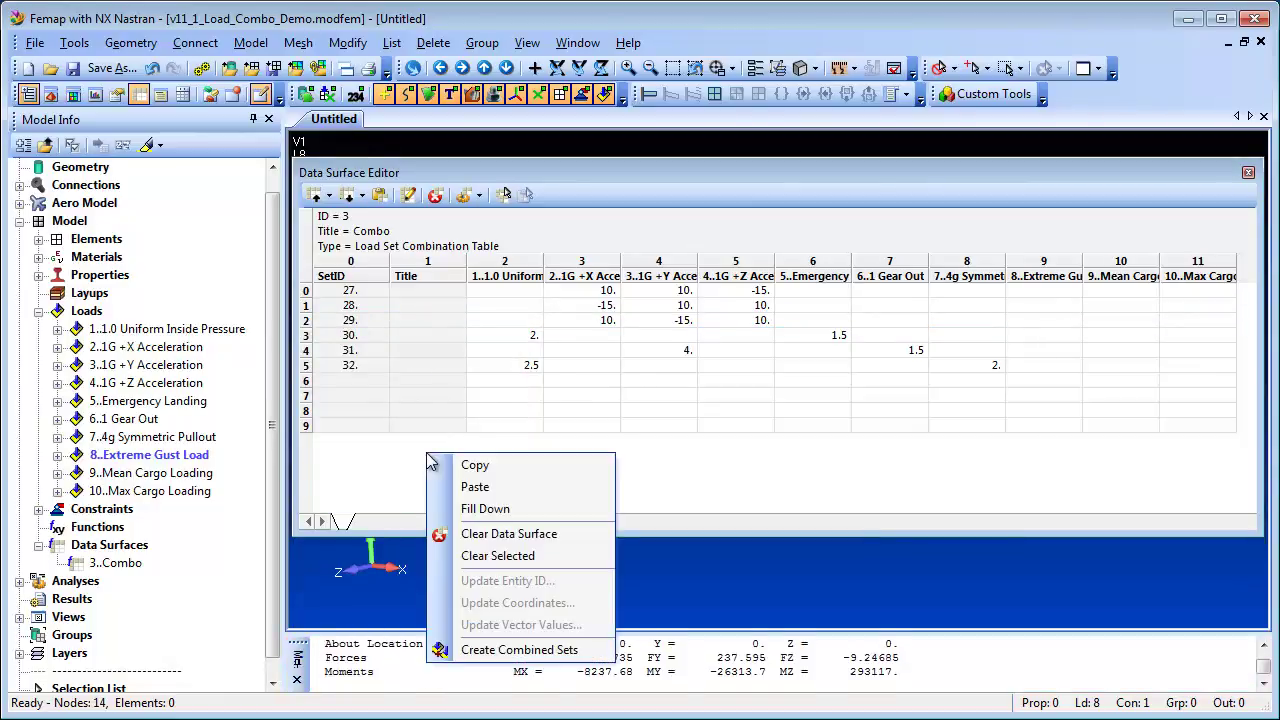
left_click(512, 650)
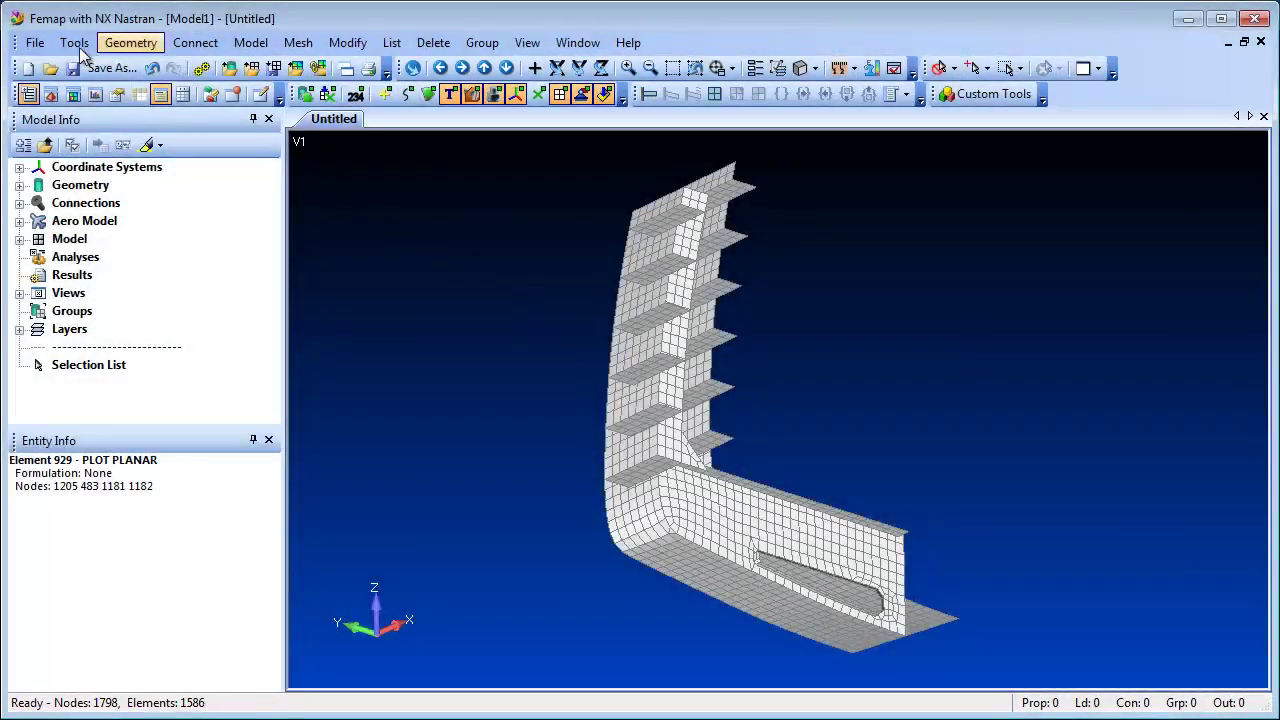
- Run a Coincident Nodes check on all nodes with Merge Across Output CSys enabled
left_click(76, 44)
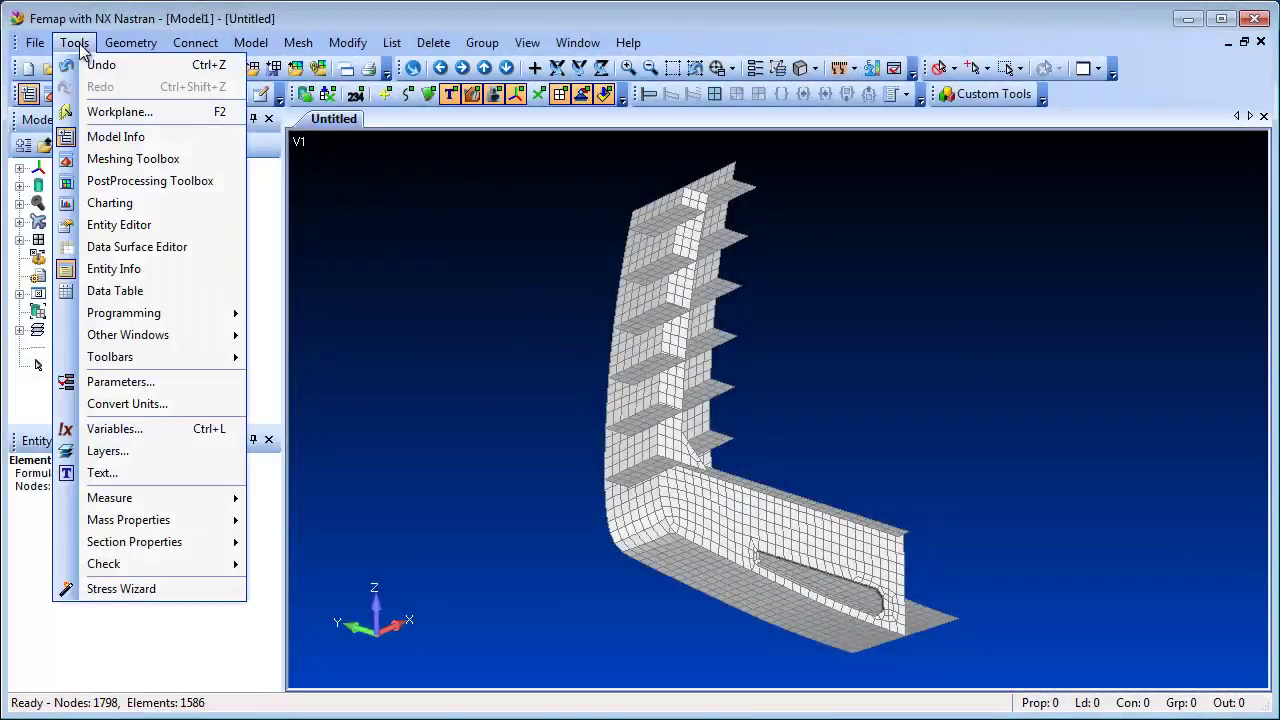
mouse_move(147, 566)
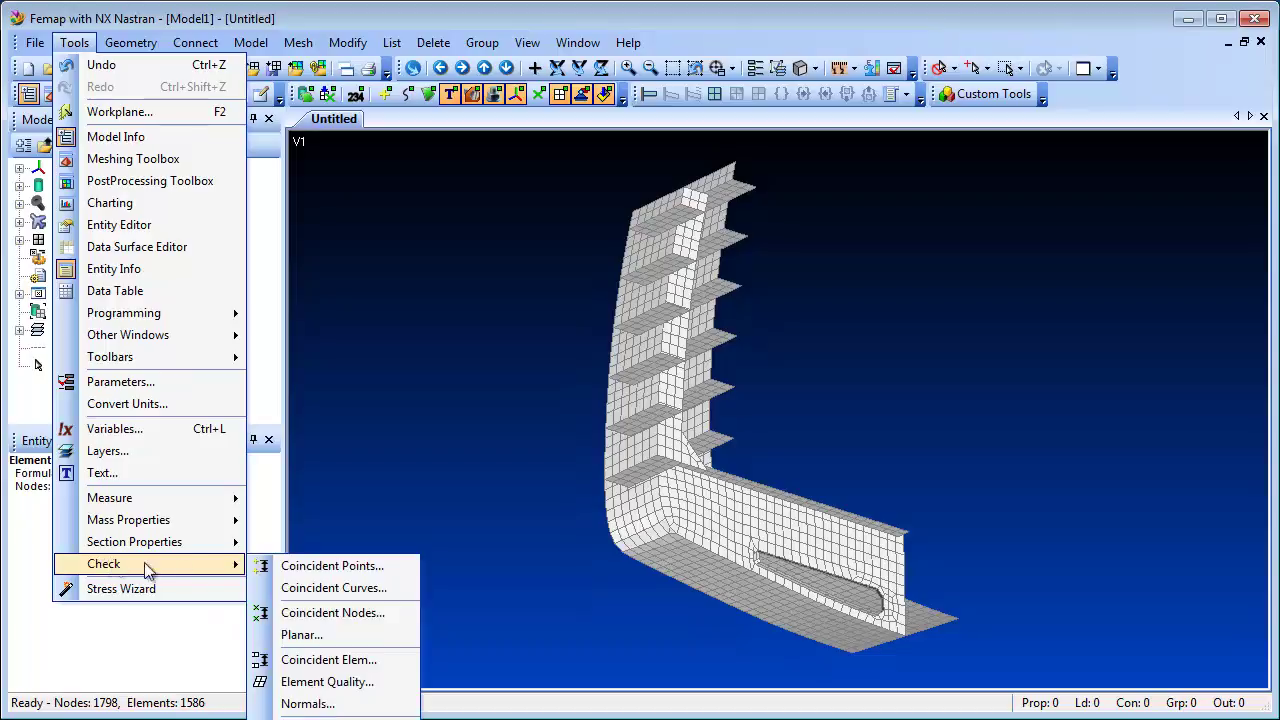
left_click(364, 613)
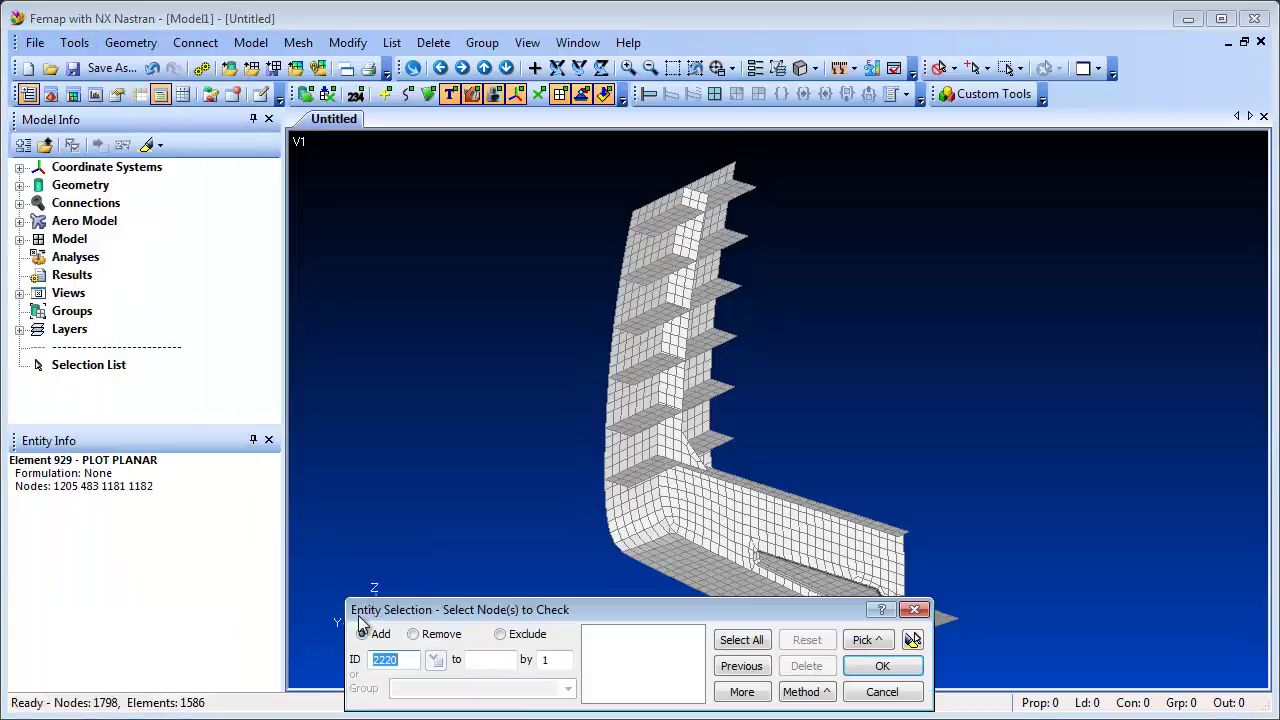
left_click(741, 640)
left_click(882, 666)
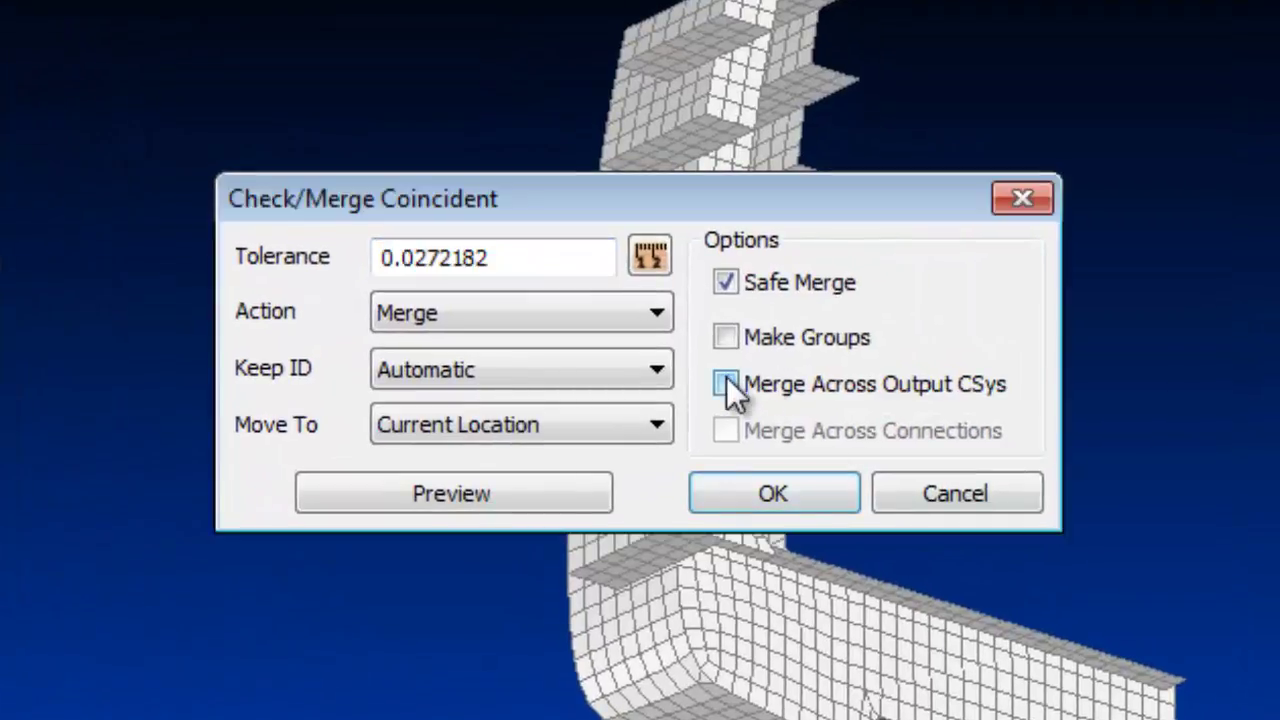
left_click(726, 383)
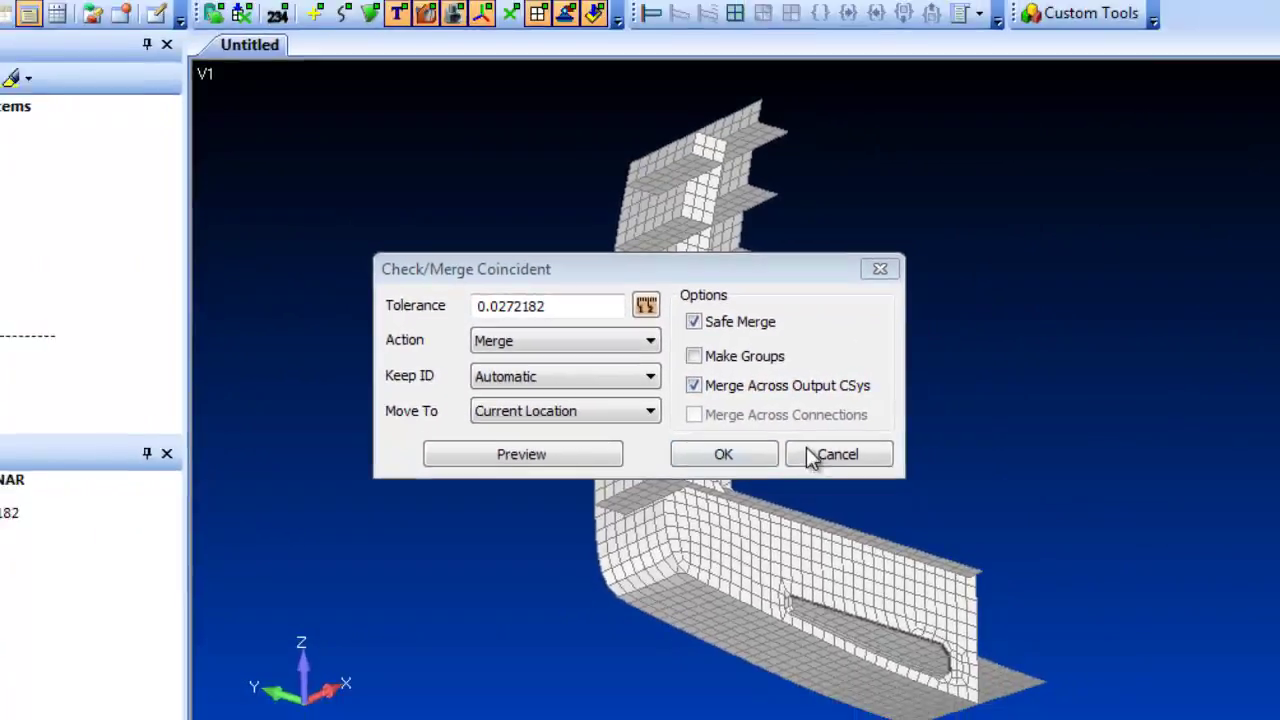
left_click(812, 454)
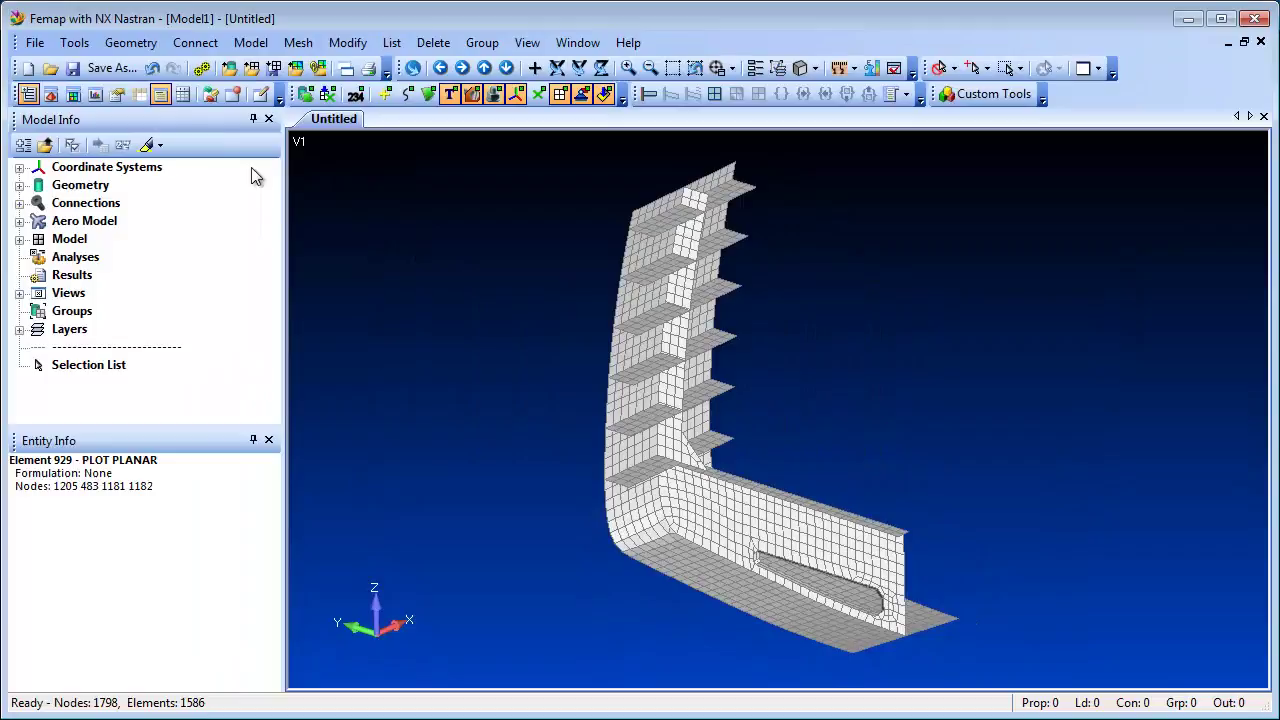
left_click(74, 42)
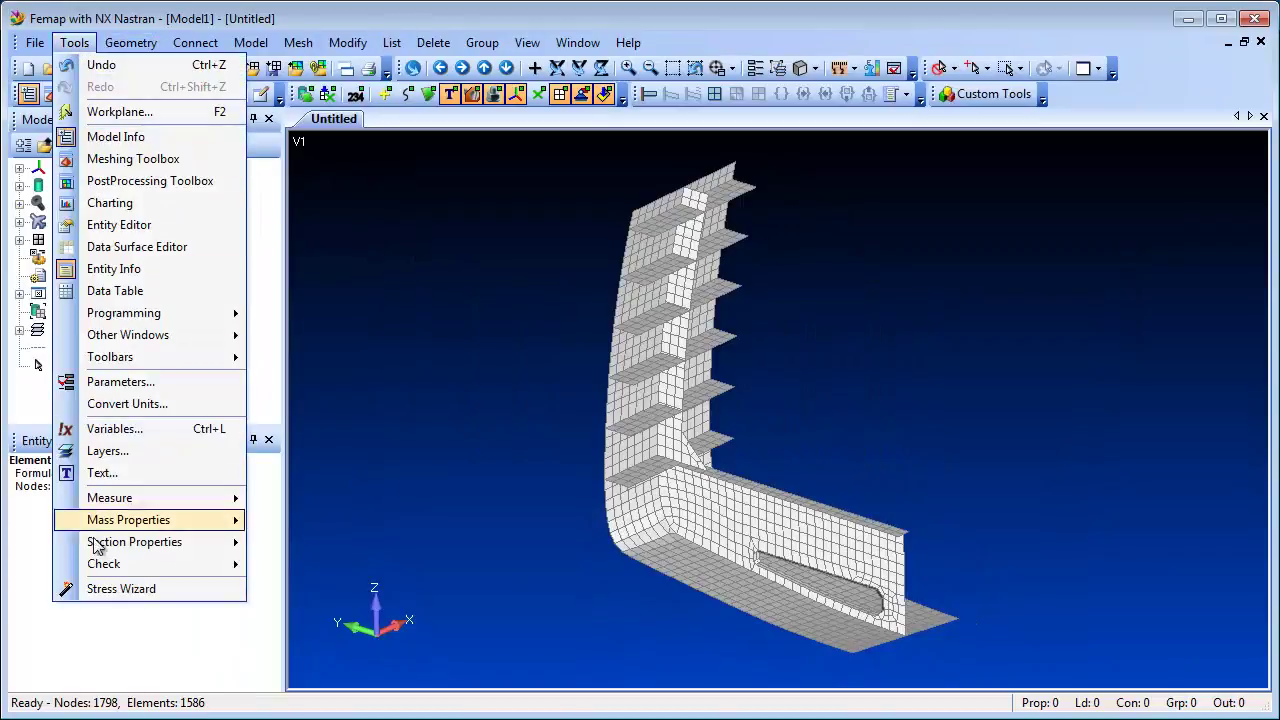
mouse_move(100, 563)
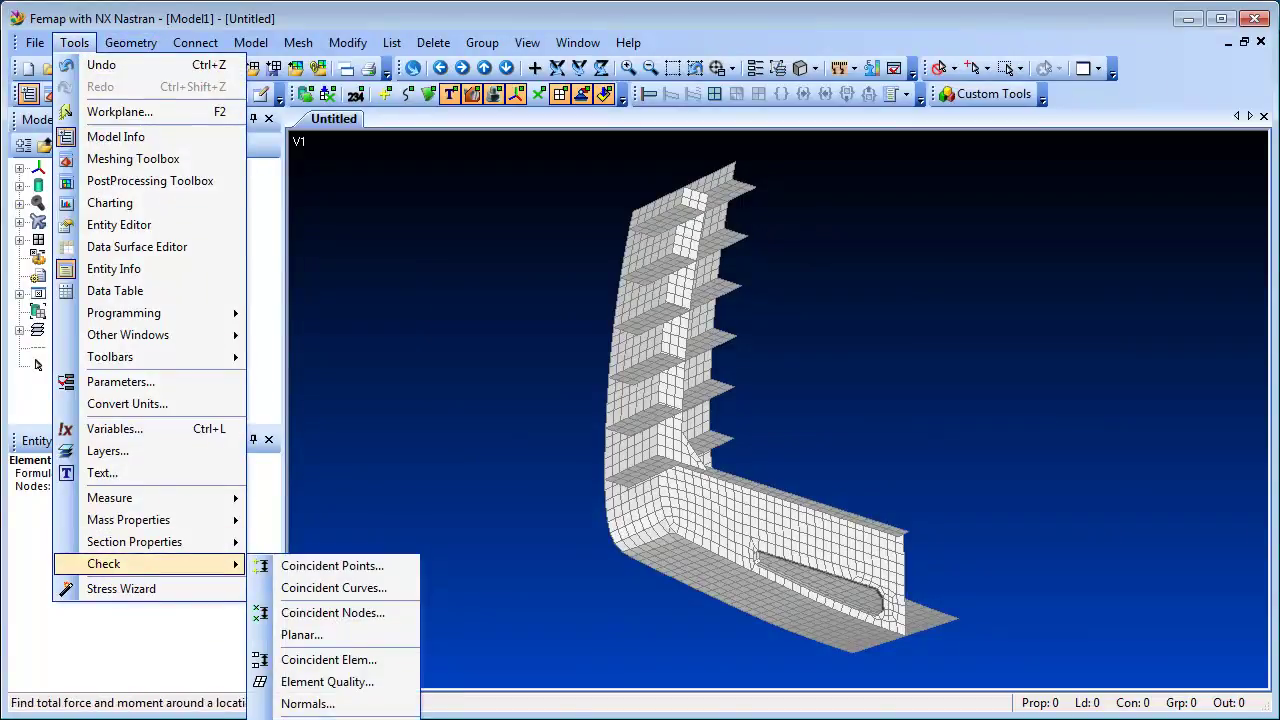
key("Return")
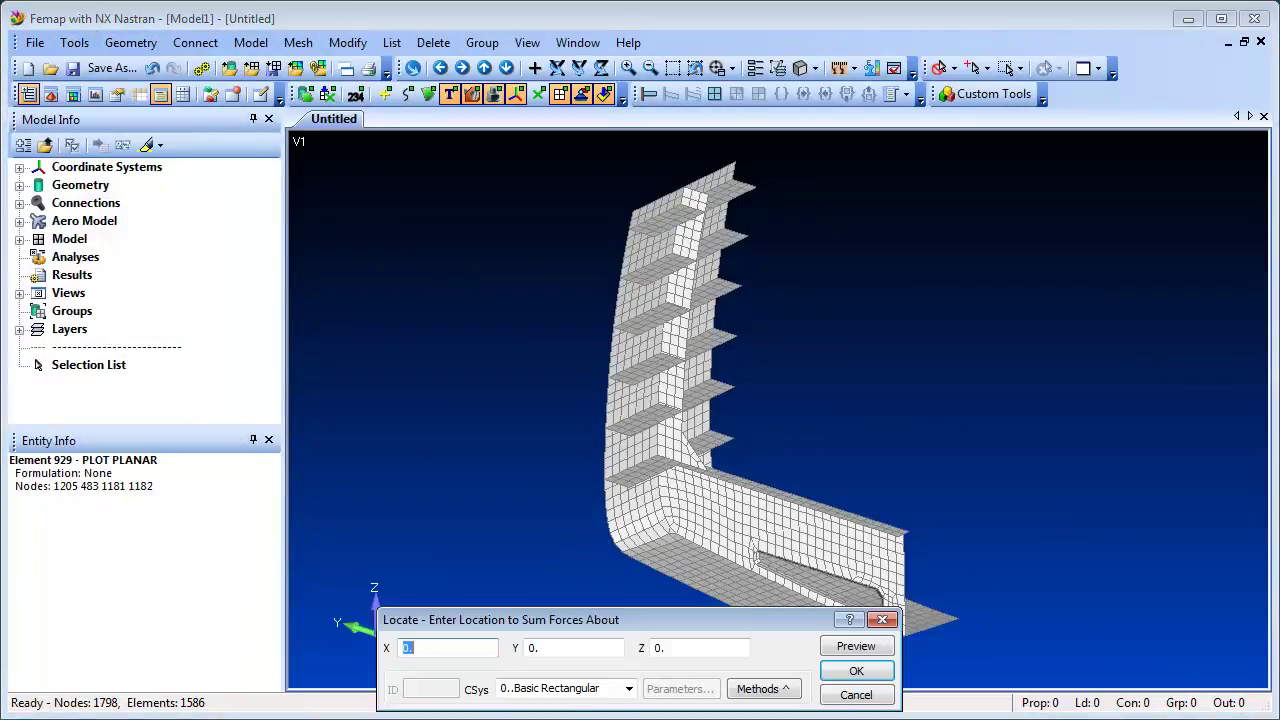
left_click(845, 674)
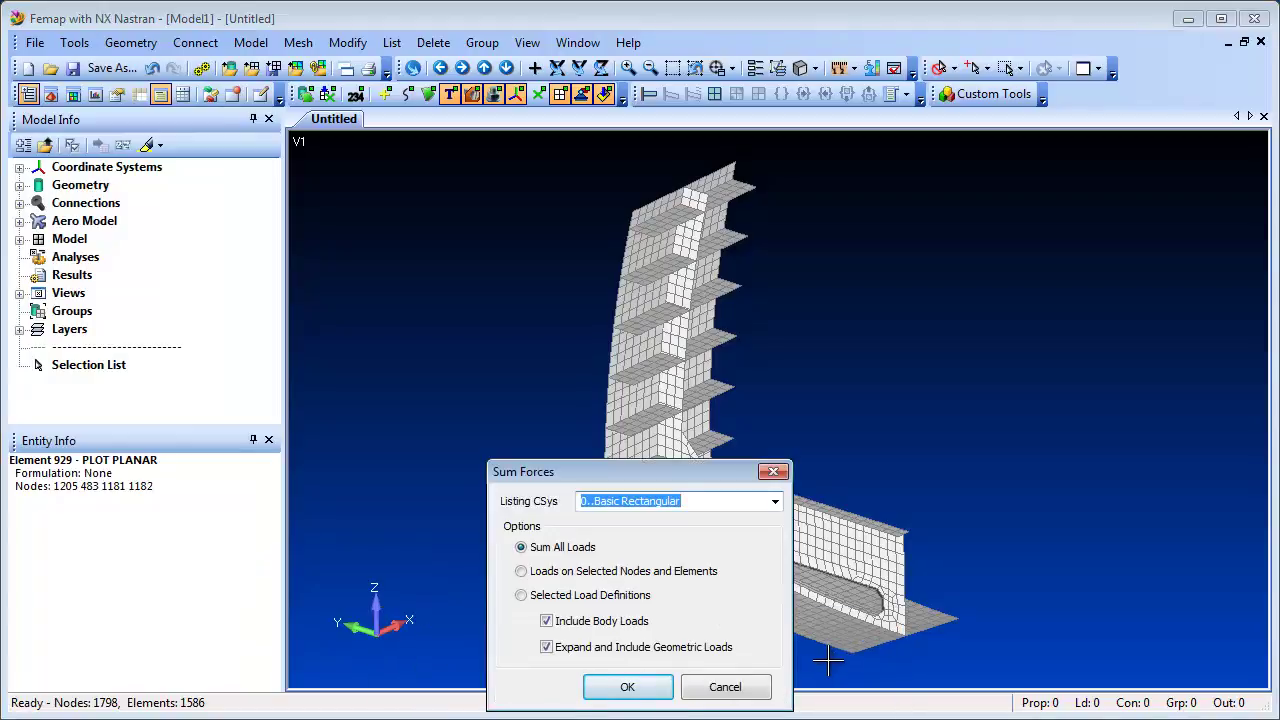
left_click_drag(723, 471, 791, 278)
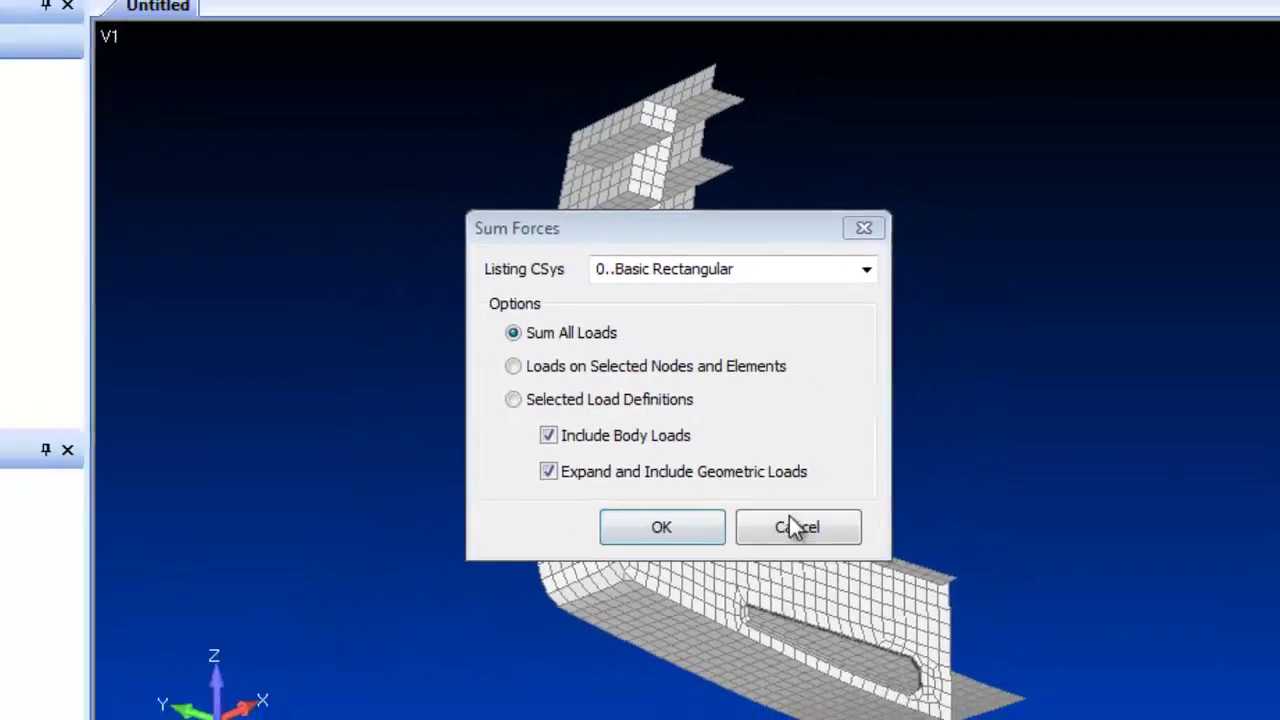
left_click(800, 564)
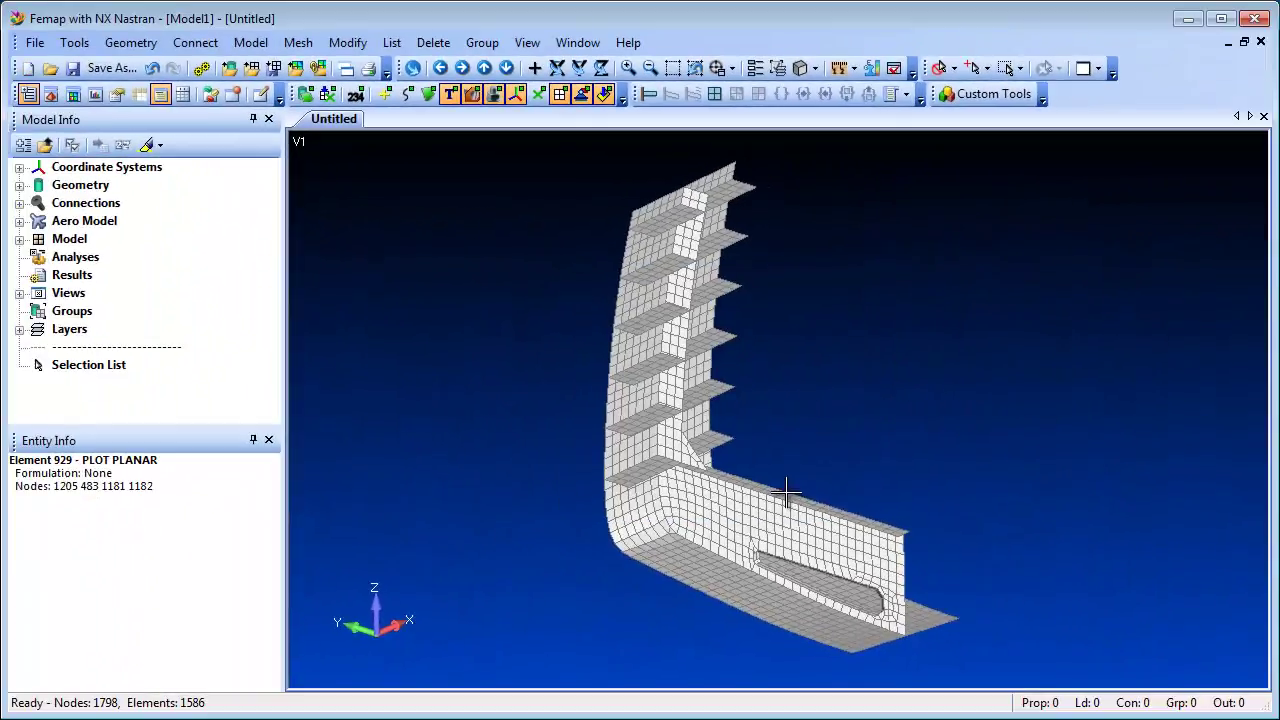
- Start an Element Quality check on all elements and move its dialog to the centre
left_click(74, 42)
mouse_move(140, 566)
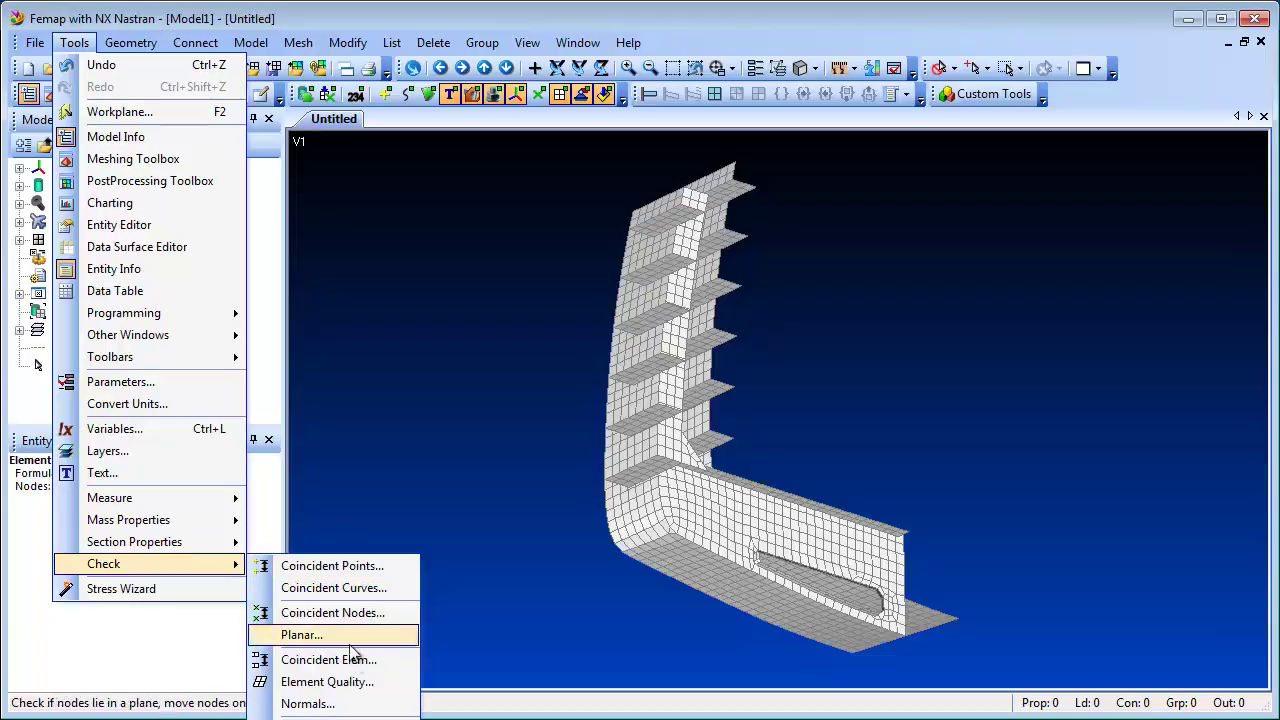
left_click(345, 681)
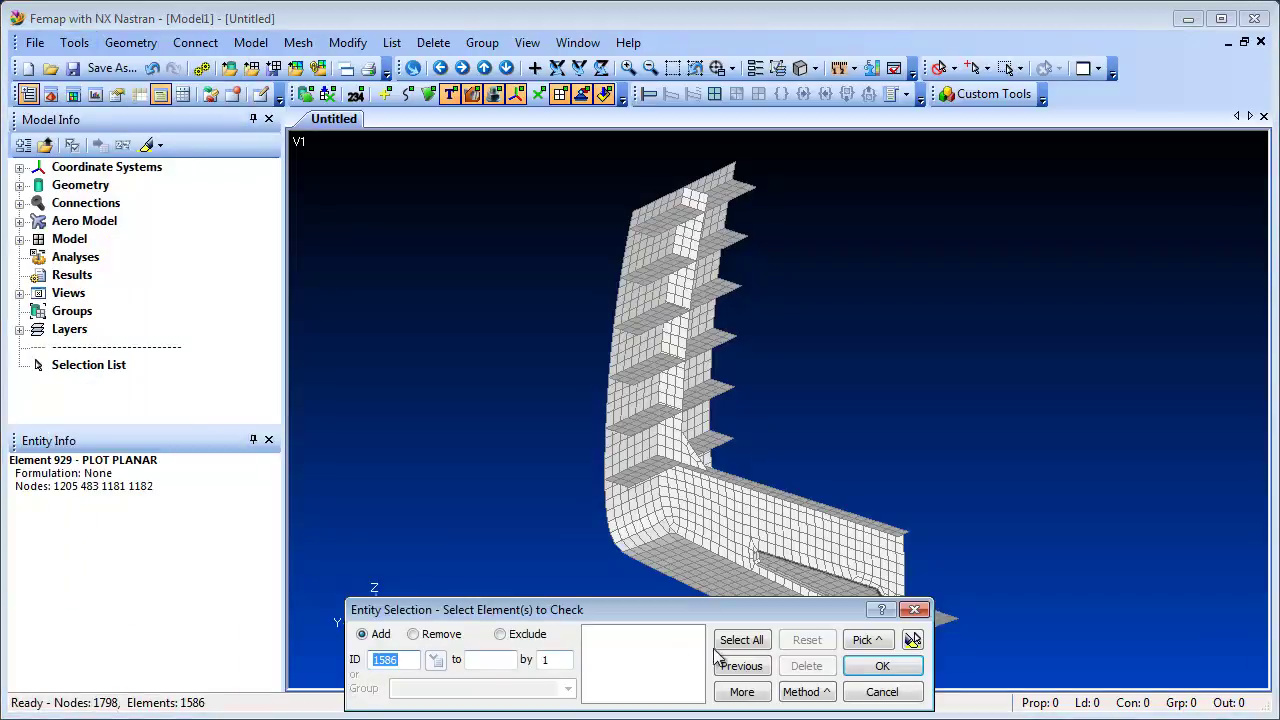
left_click(740, 643)
left_click(862, 667)
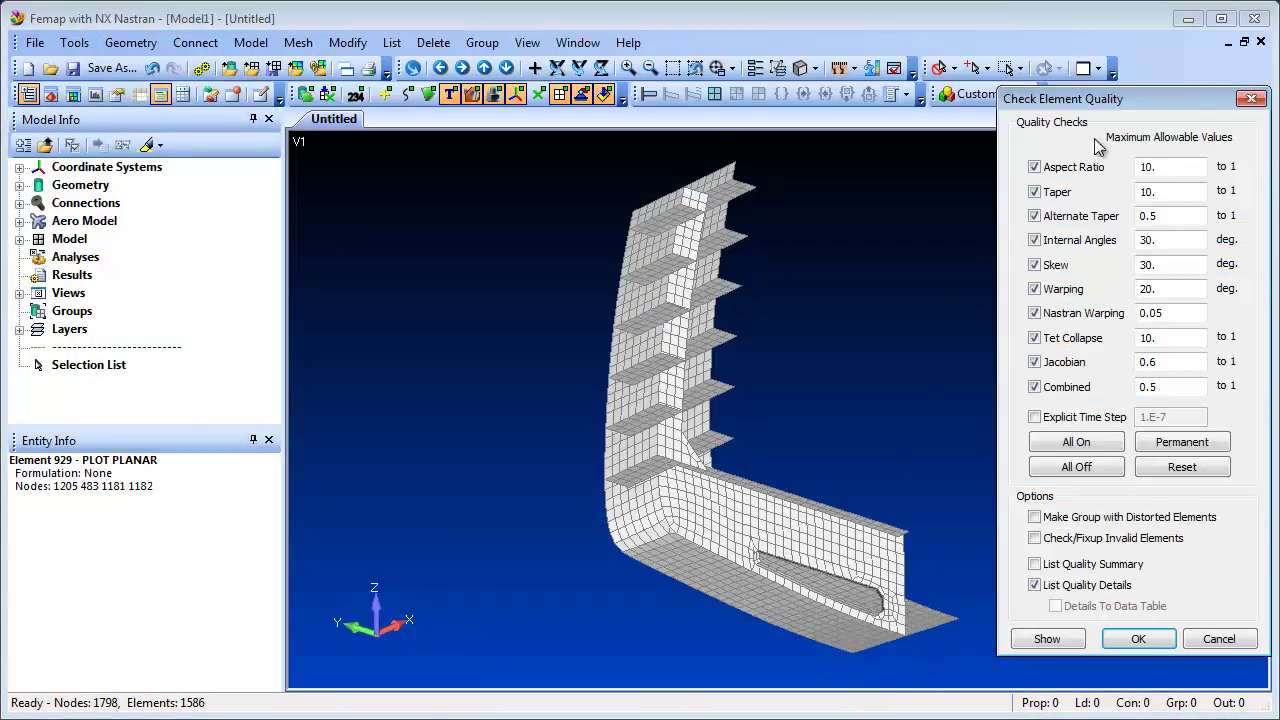
left_click_drag(1125, 100, 828, 126)
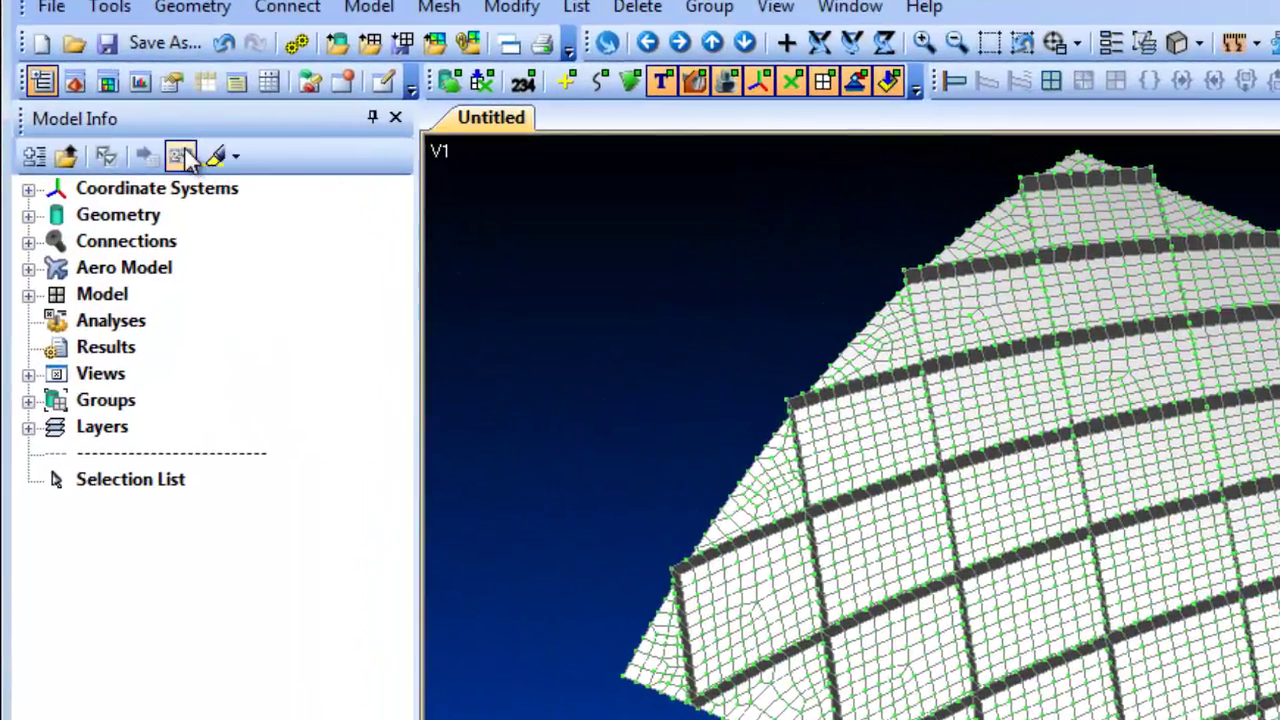
- Turn on entity counts in the model tree: 3 coordinate systems, 65 geometry, 105 groups, 2 layers
left_click(122, 145)
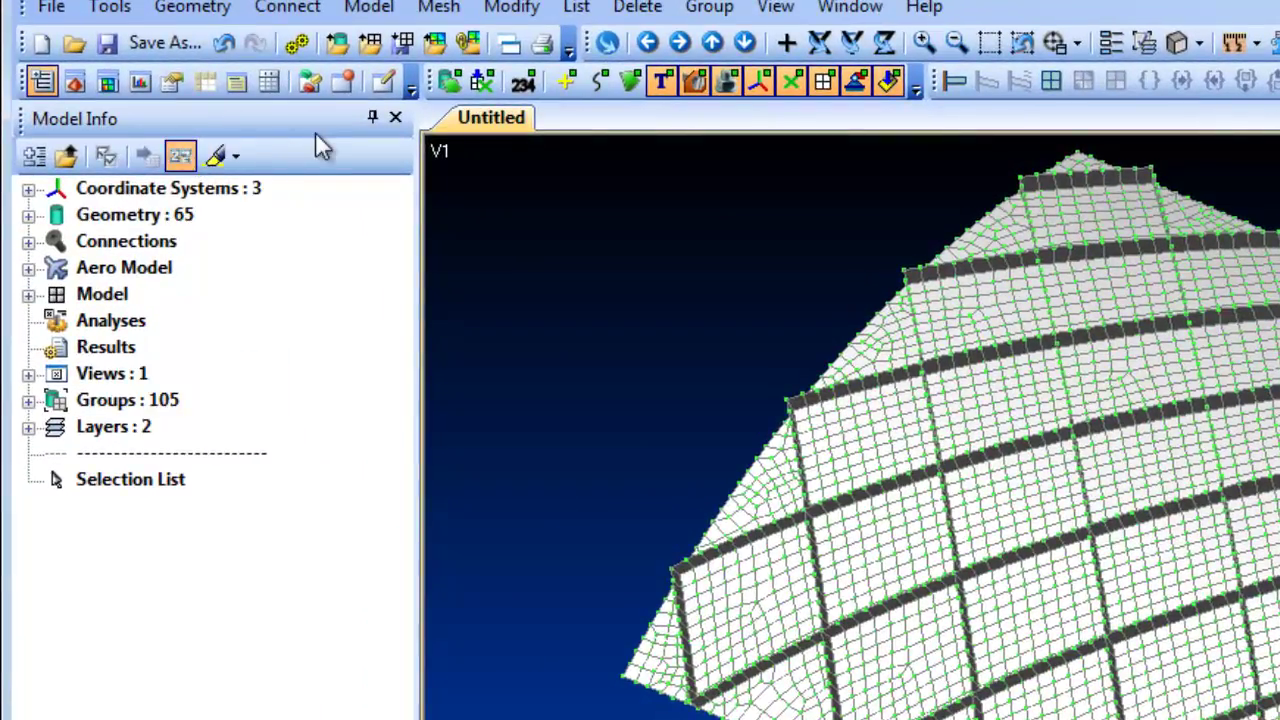